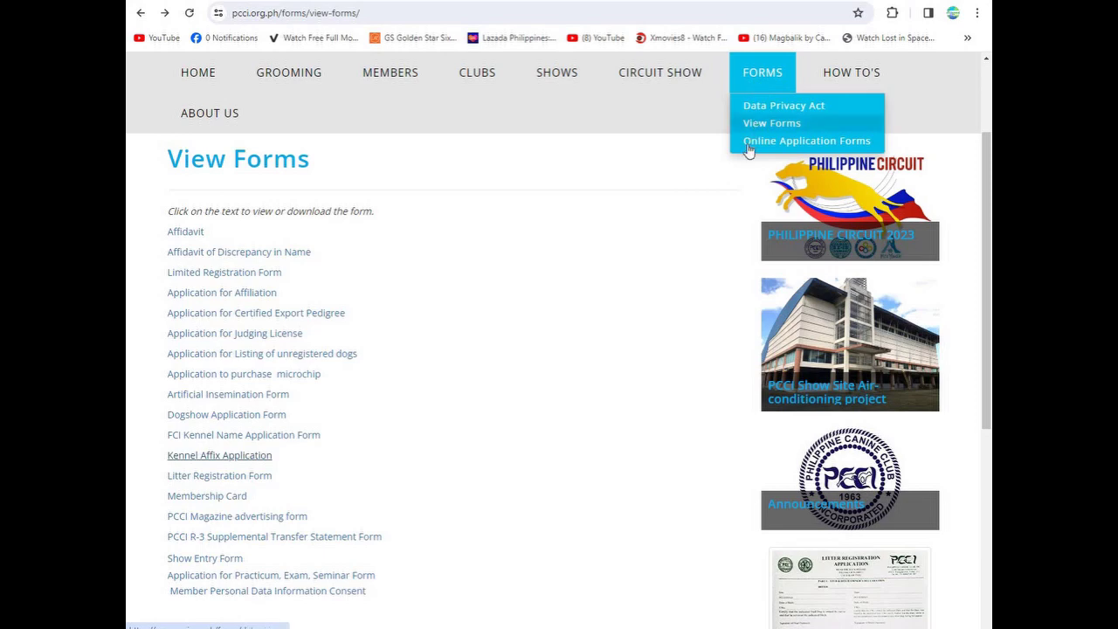
- Open the online application forms site and look through the fields of its Membership Form
left_click(749, 142)
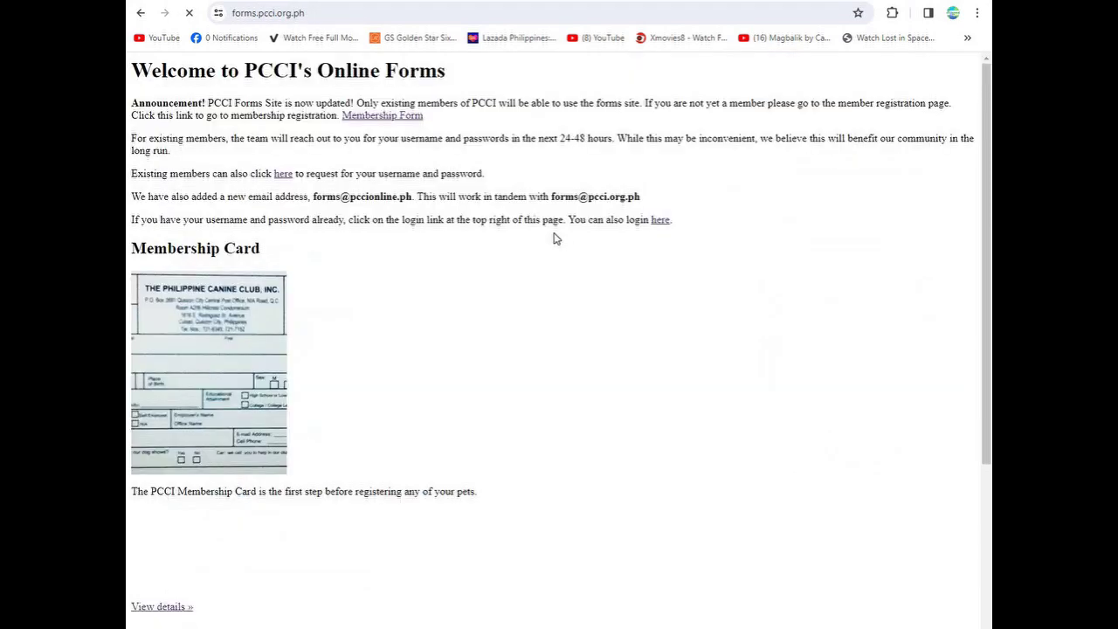
scroll(556, 238, "down", 1)
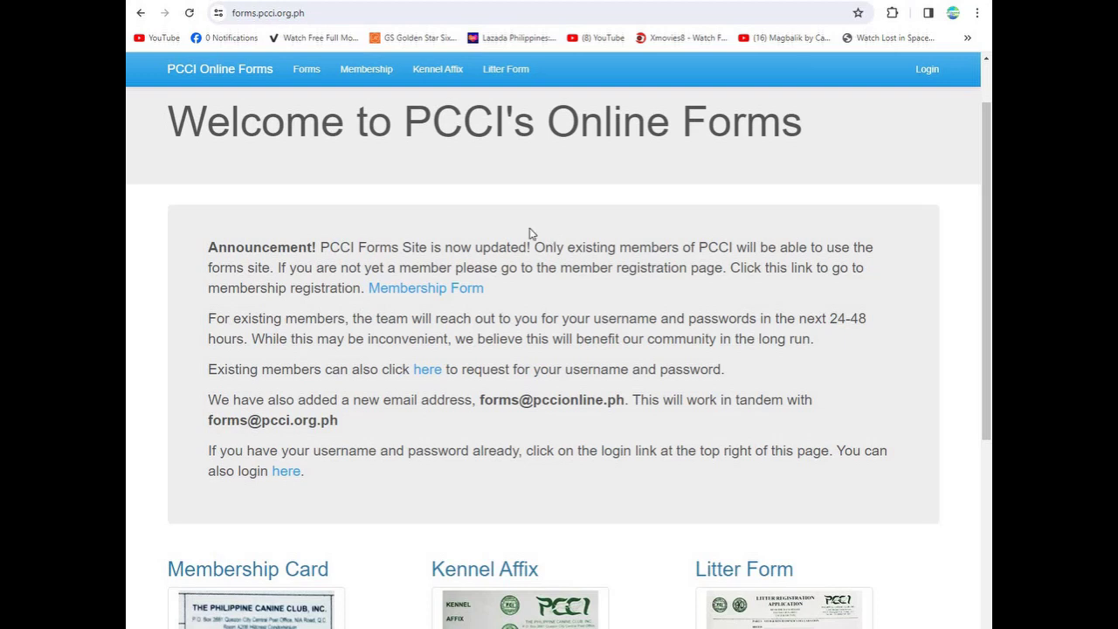
left_click(432, 290)
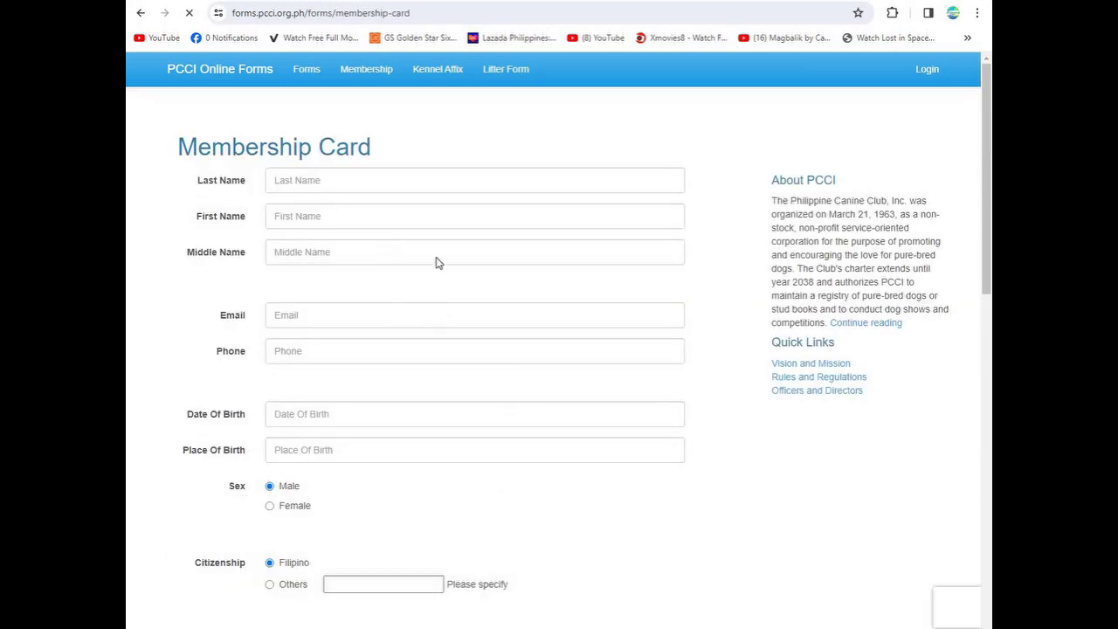
scroll(519, 354, "down", 2)
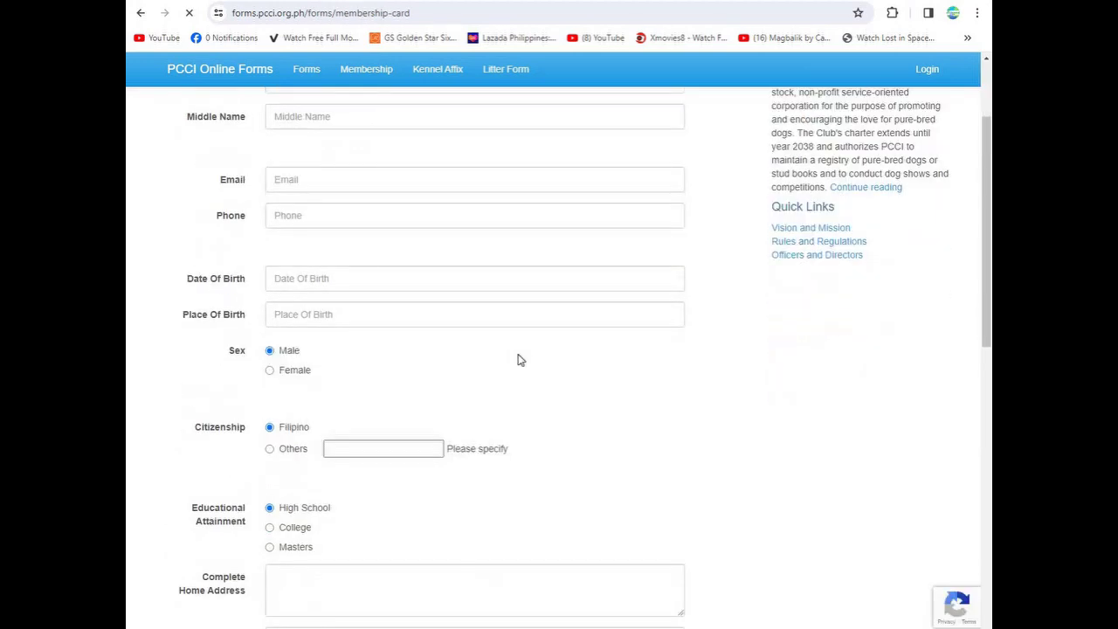
scroll(519, 359, "down", 2)
scroll(519, 360, "up", 4)
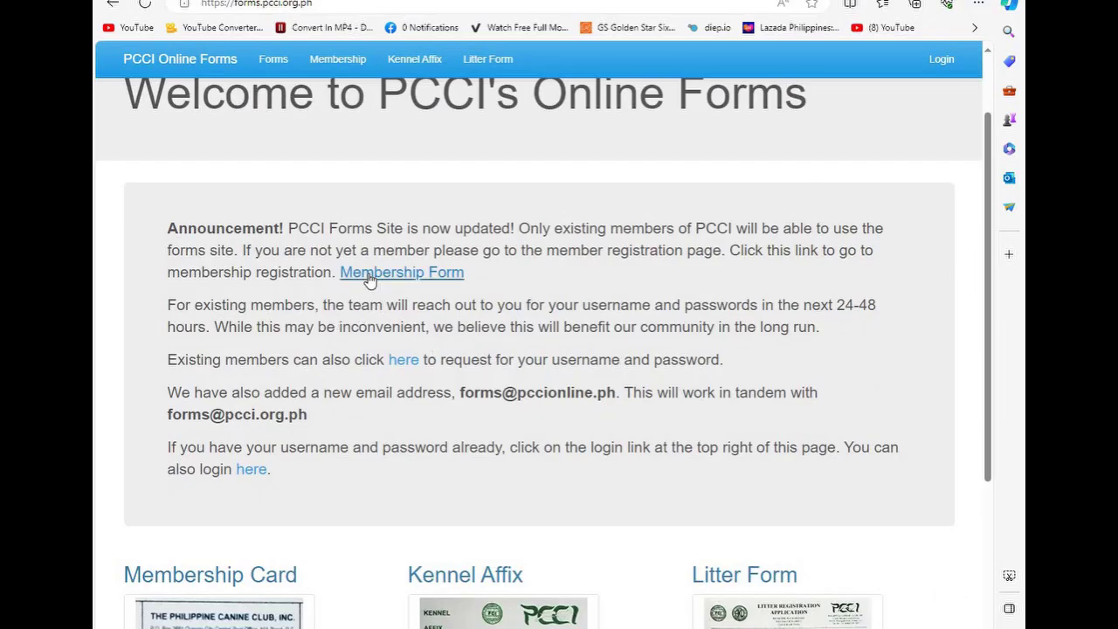
- Open the Membership Form linked in the announcement and review it down to the terms and conditions
left_click(370, 278)
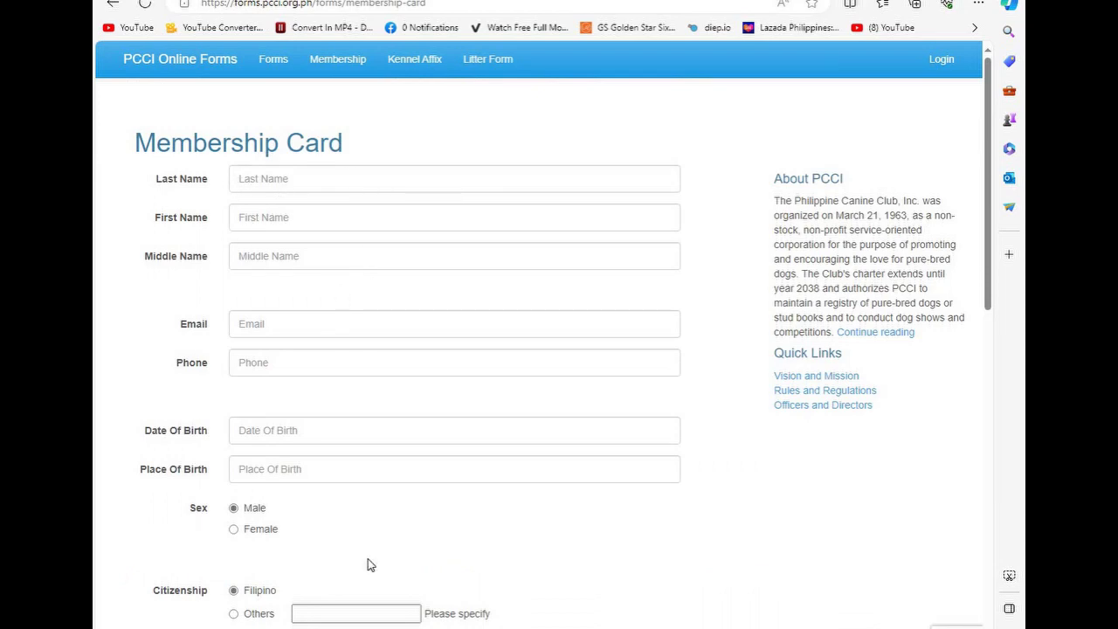
scroll(827, 413, "down", 9)
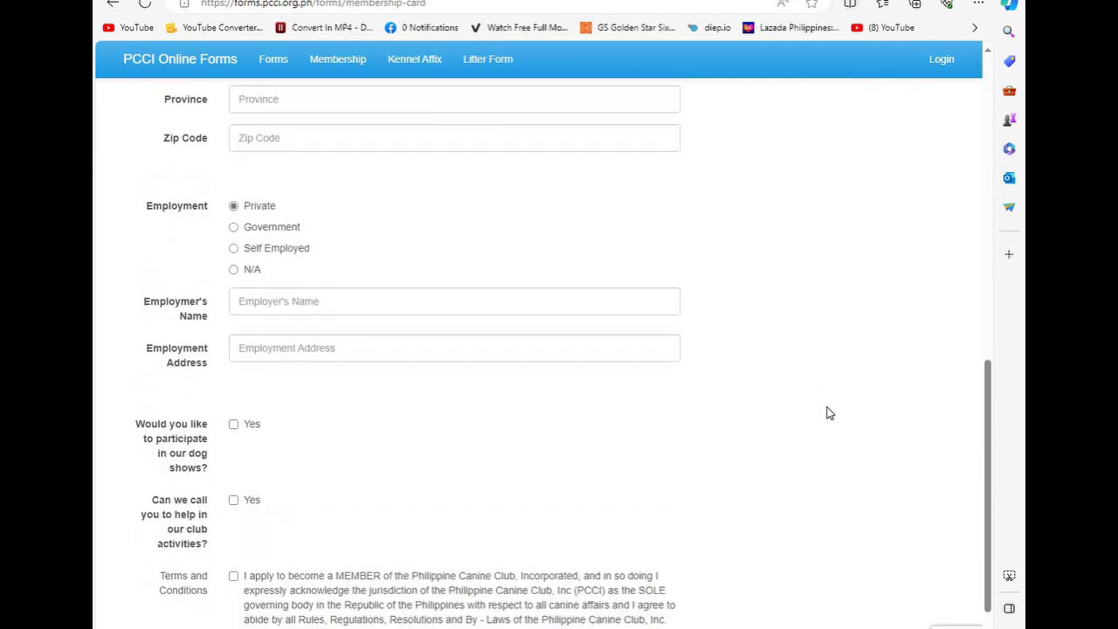
scroll(827, 412, "up", 10)
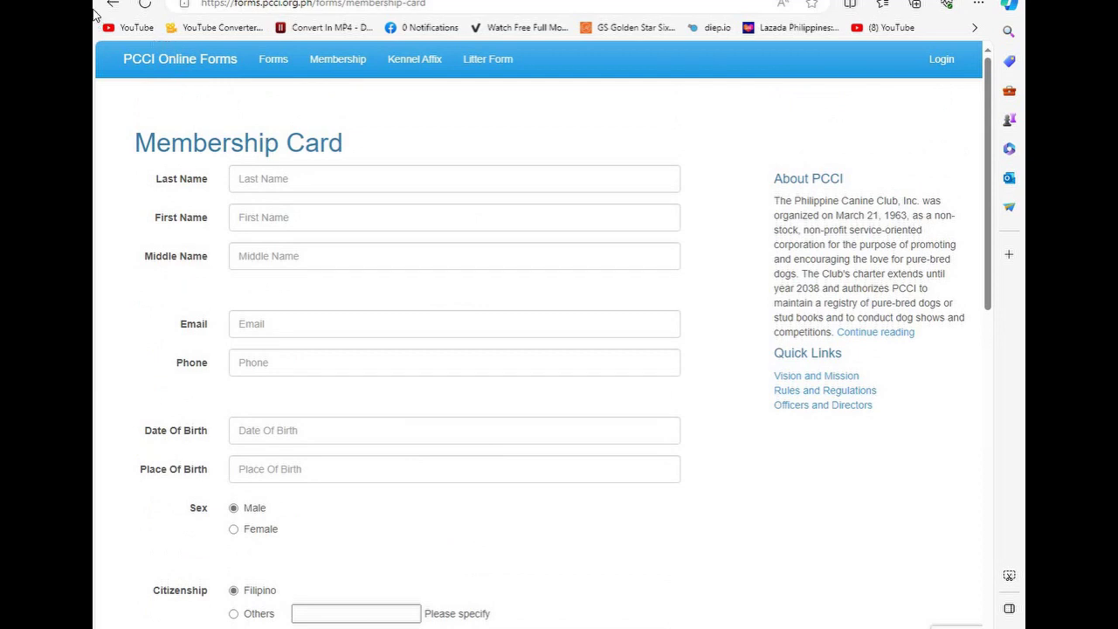
- Return to the forms homepage and open the link for existing members to request their username and password
left_click(112, 4)
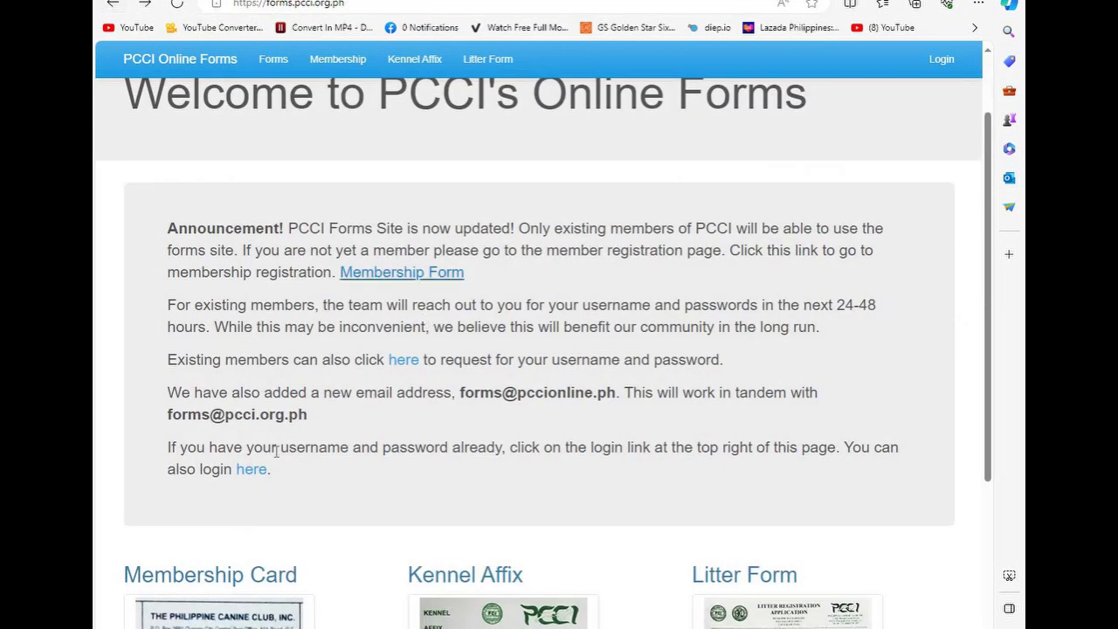
left_click(402, 364)
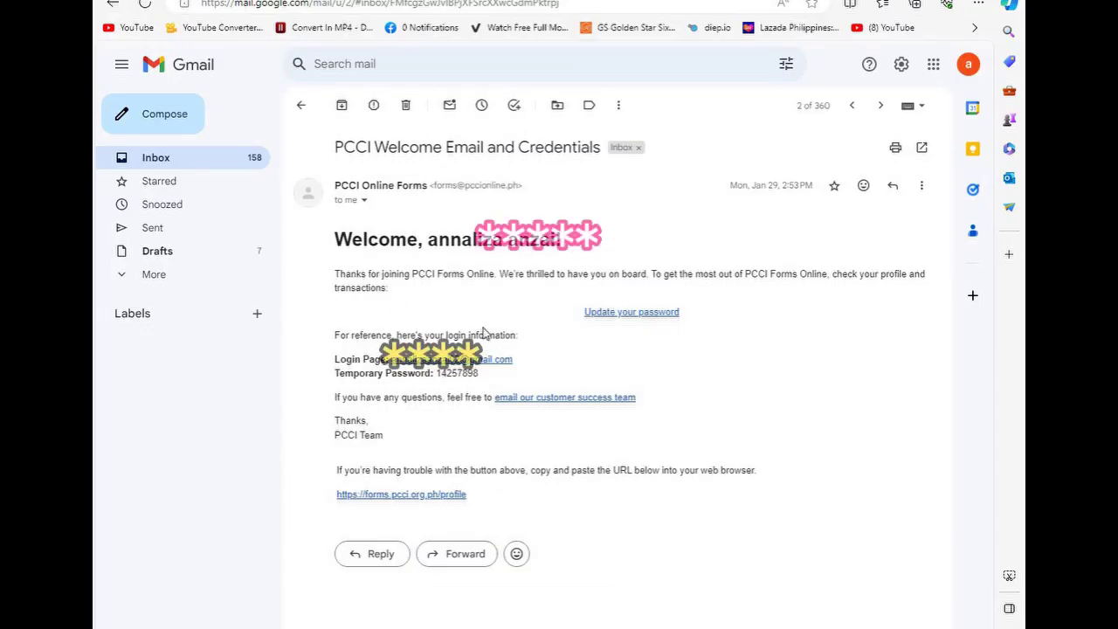
- In Gmail, highlight the temporary password in the PCCI welcome email and open its Update your password link
left_click_drag(438, 373, 499, 377)
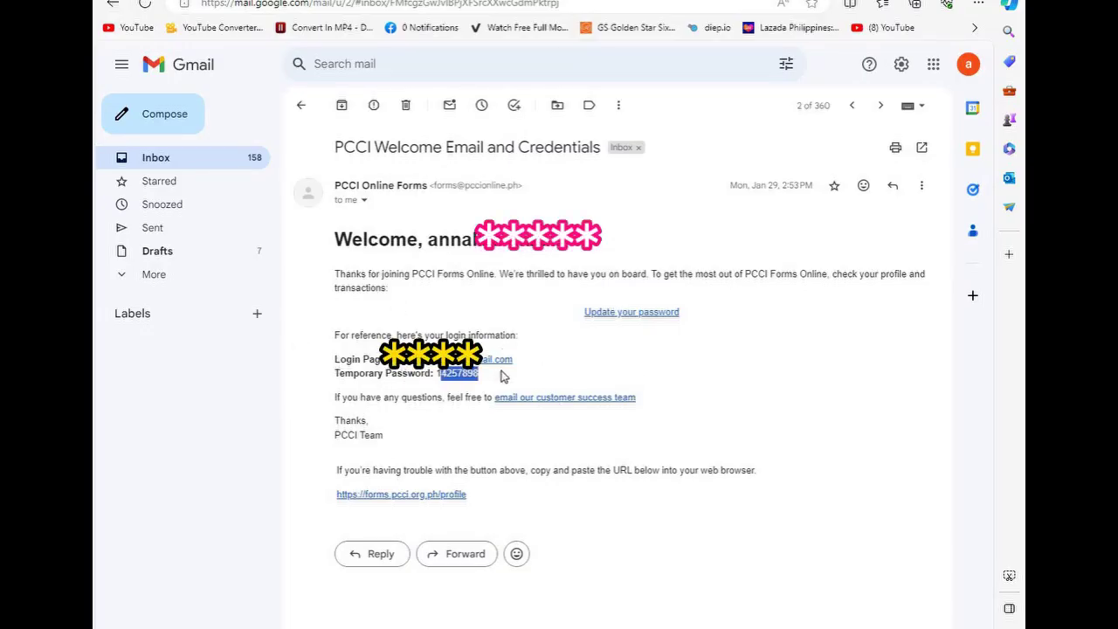
left_click(635, 314)
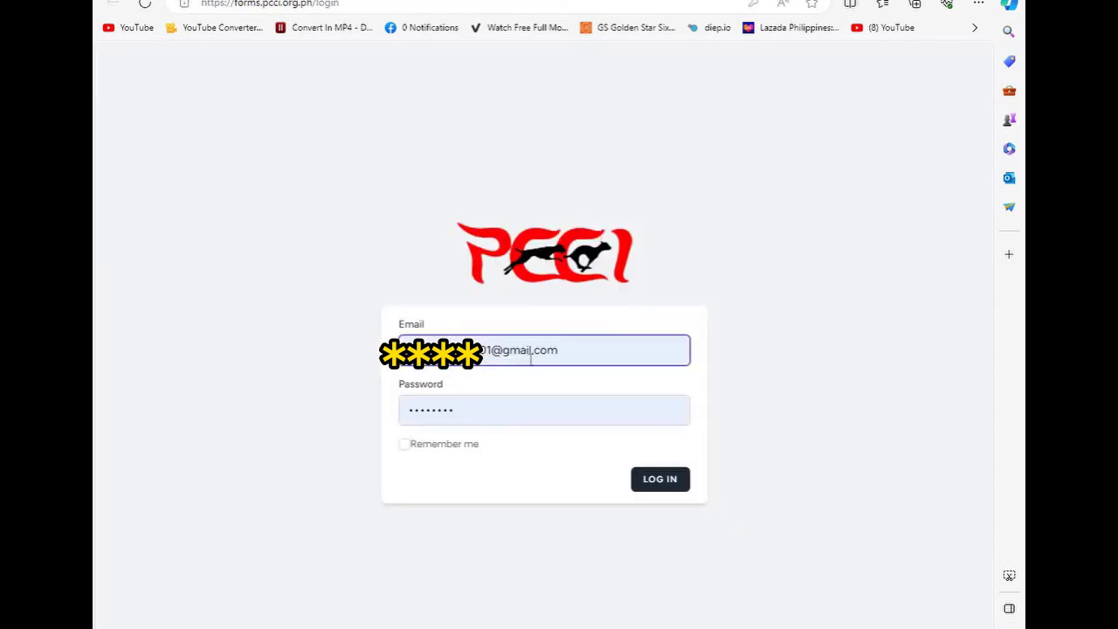
- Fill in the member's saved email, replace the filled-in password with the account's temporary password, and log in
left_click(560, 354)
left_click(415, 429)
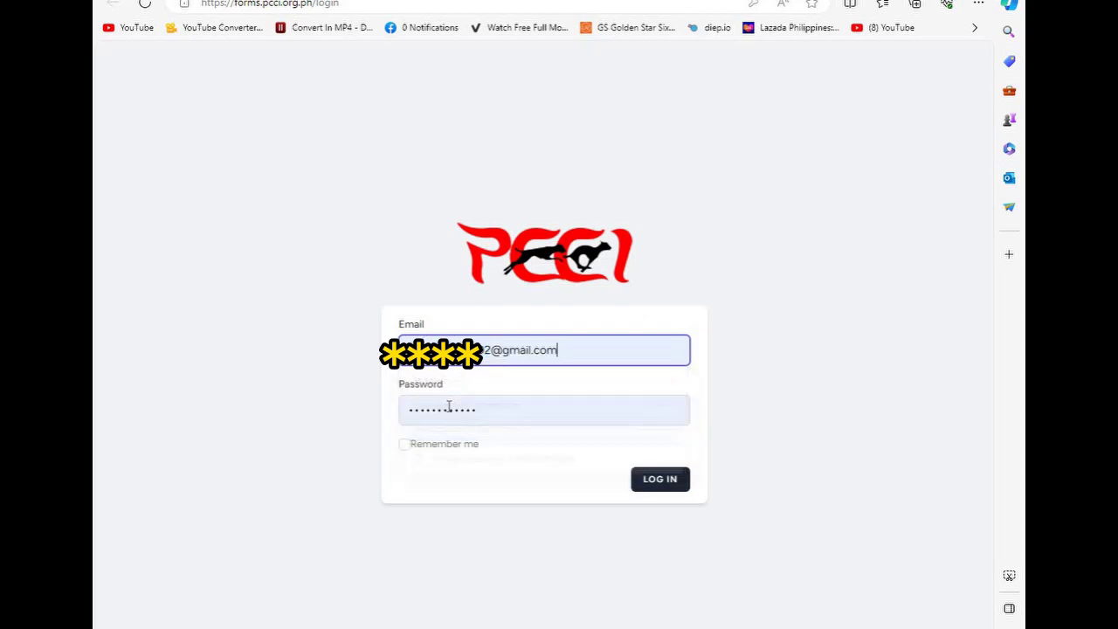
left_click(516, 406)
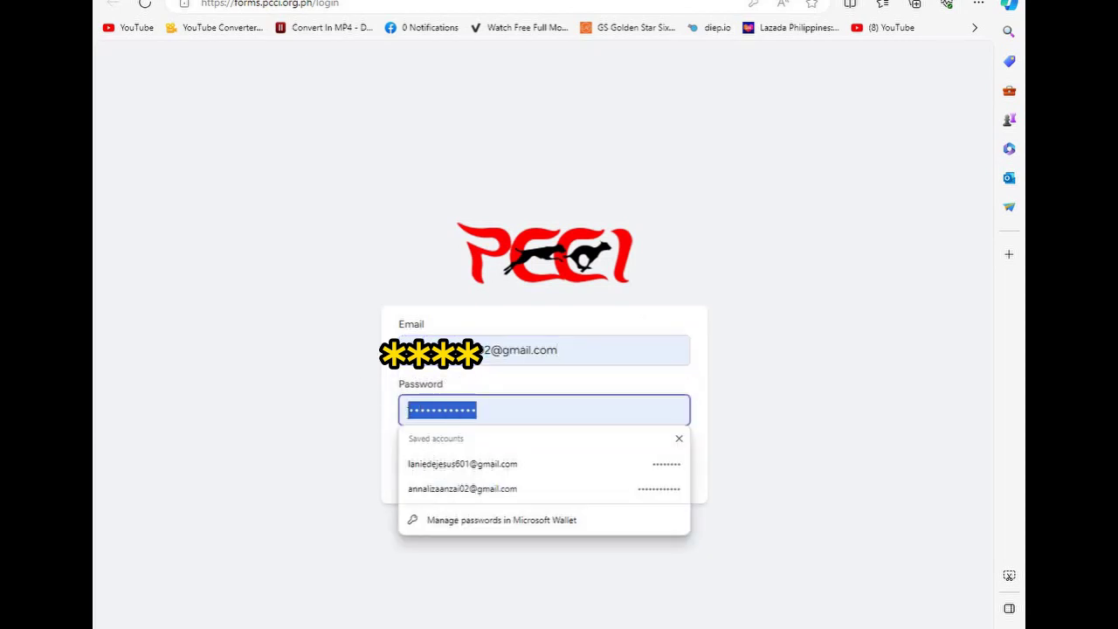
key("BackSpace")
type("••••••••")
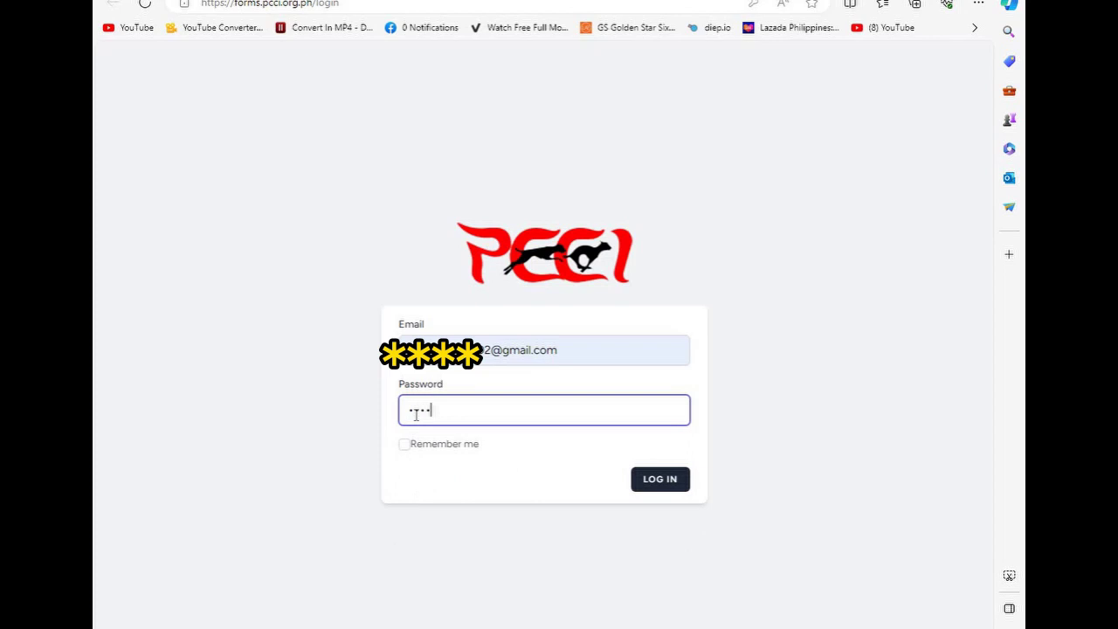
type("••••")
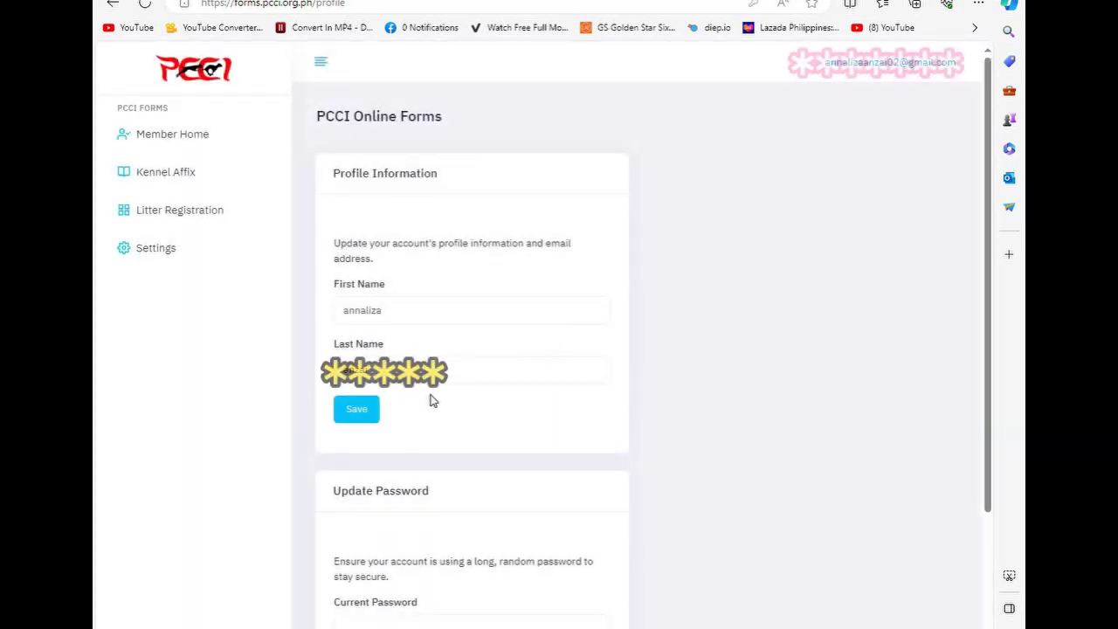
- Examine the Update Password section of the profile page and its current, new and confirm password fields
scroll(446, 342, "down", 2)
scroll(446, 338, "down", 1)
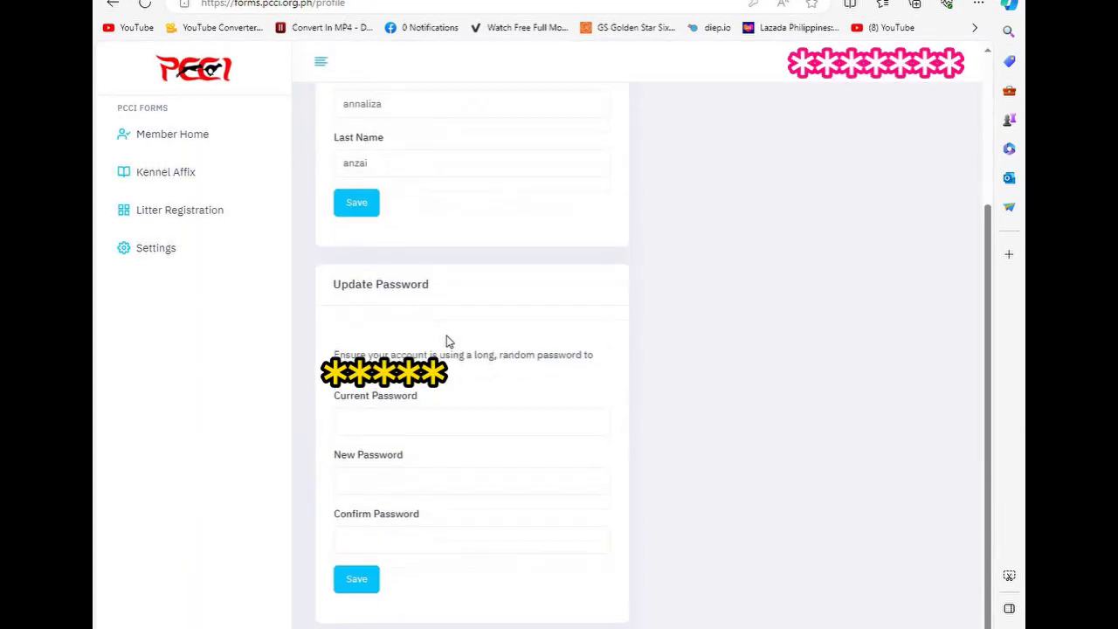
left_click(369, 417)
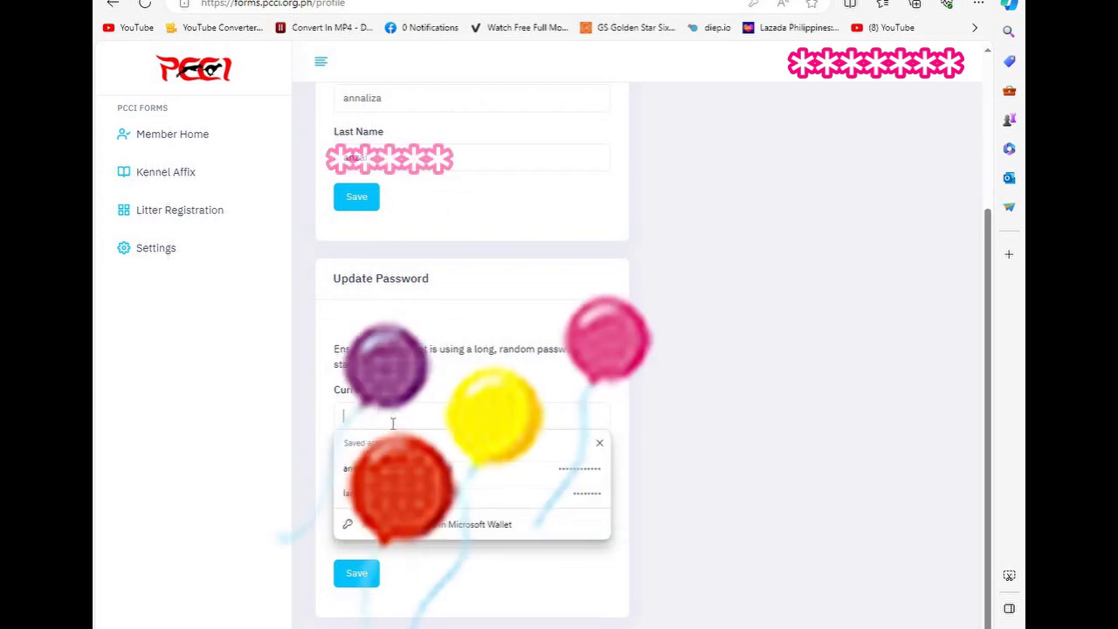
left_click(695, 418)
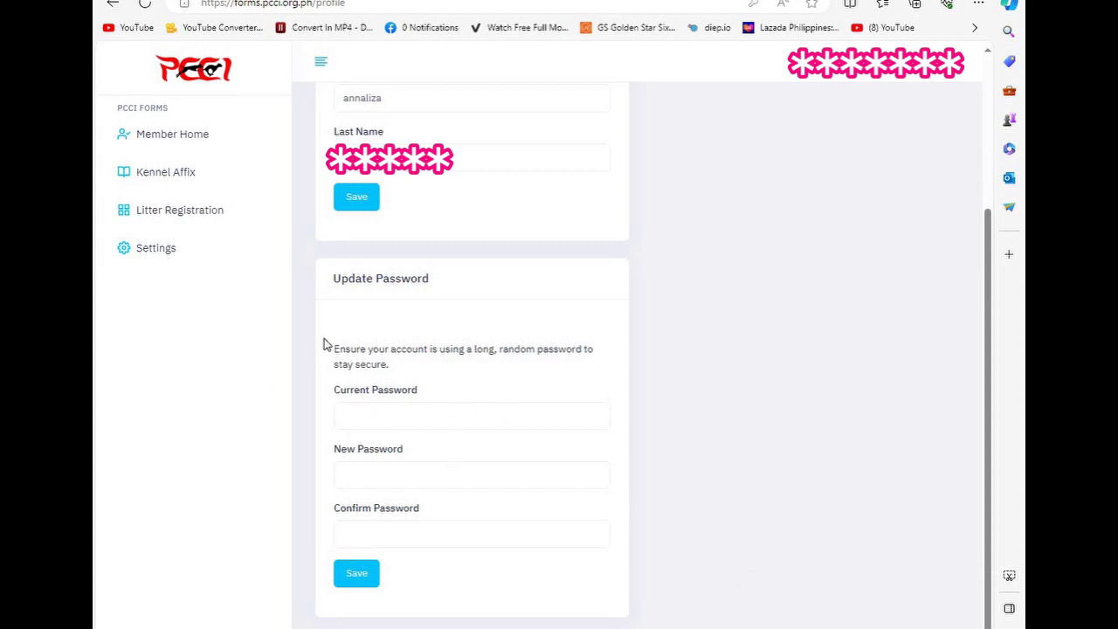
- Visit the Member Home page, open the Litter Registration form, and dismiss the Facebook notification
left_click(173, 145)
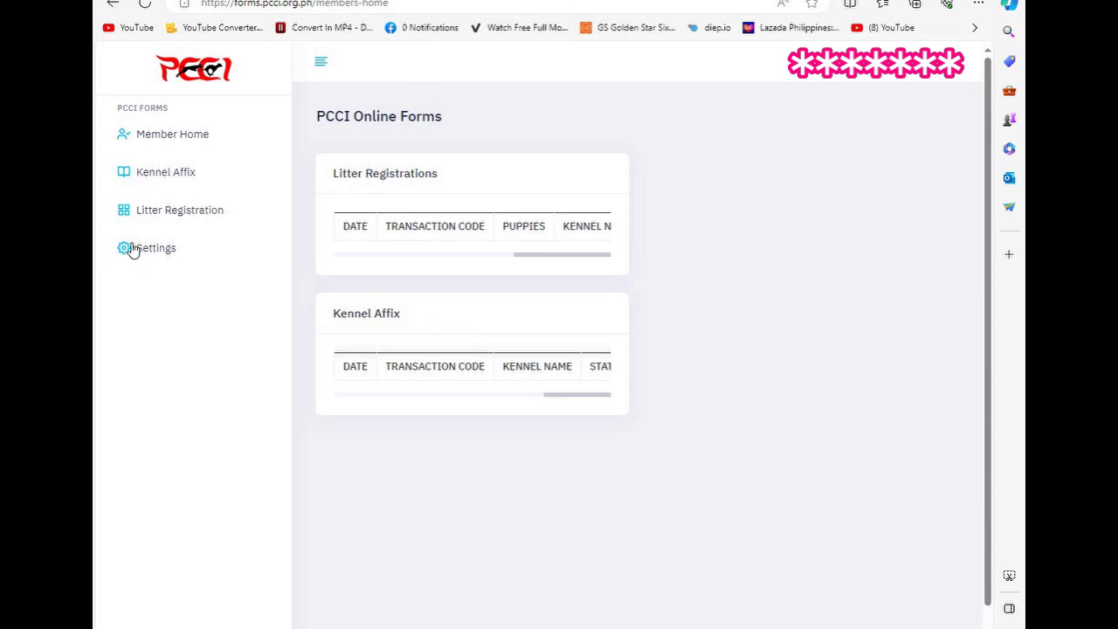
left_click(152, 220)
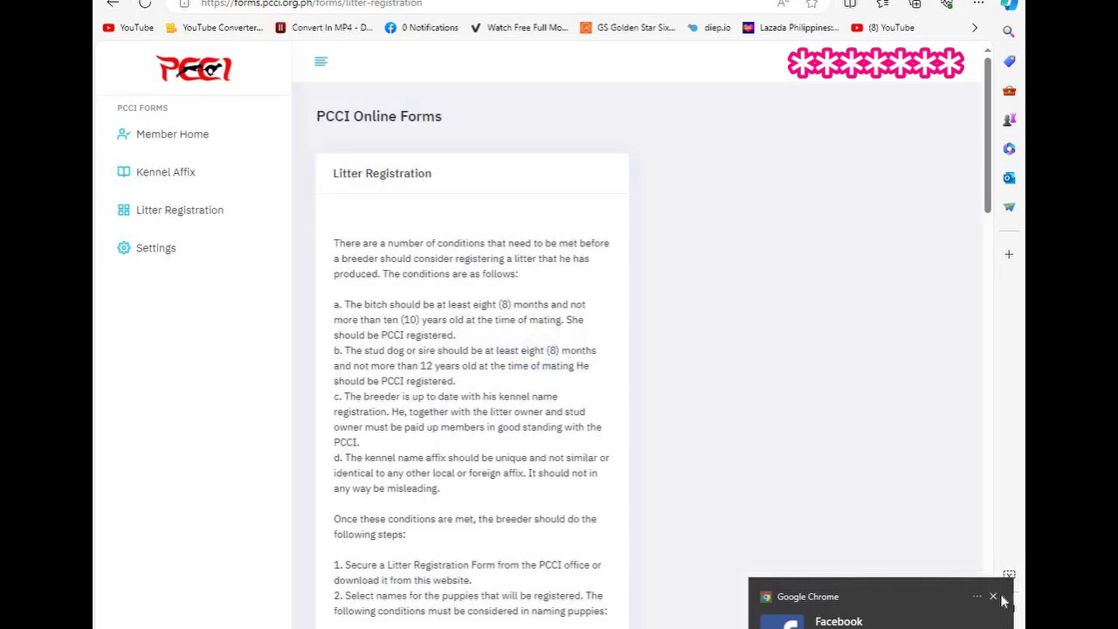
left_click(994, 596)
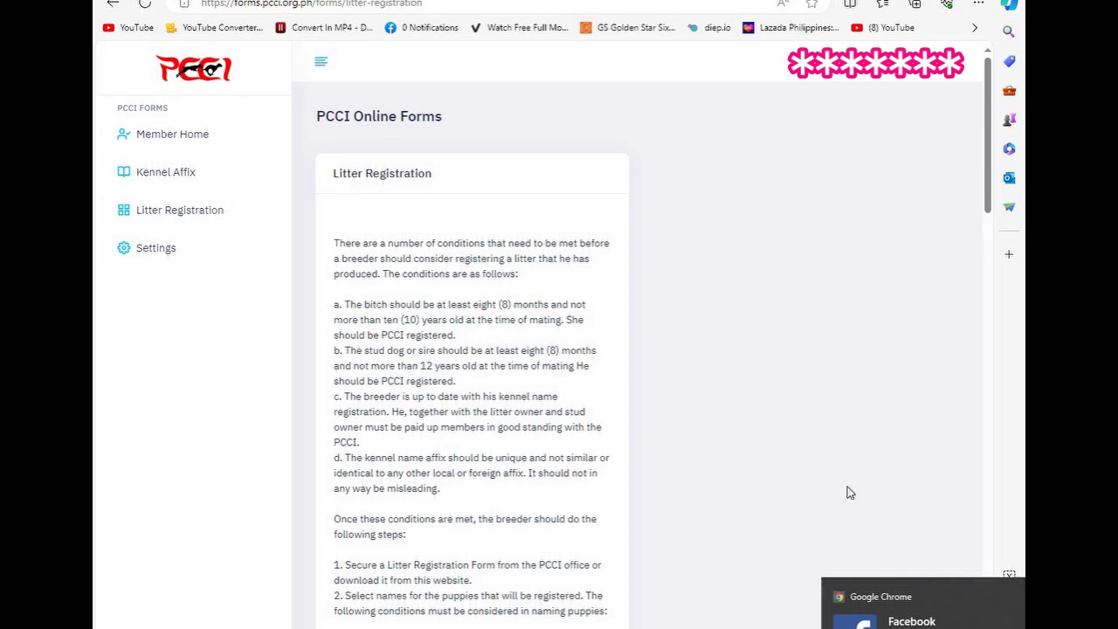
- Look through the Dam Information and Sire Information sections of the litter registration form, dismissing the Facebook notification
scroll(740, 349, "down", 6)
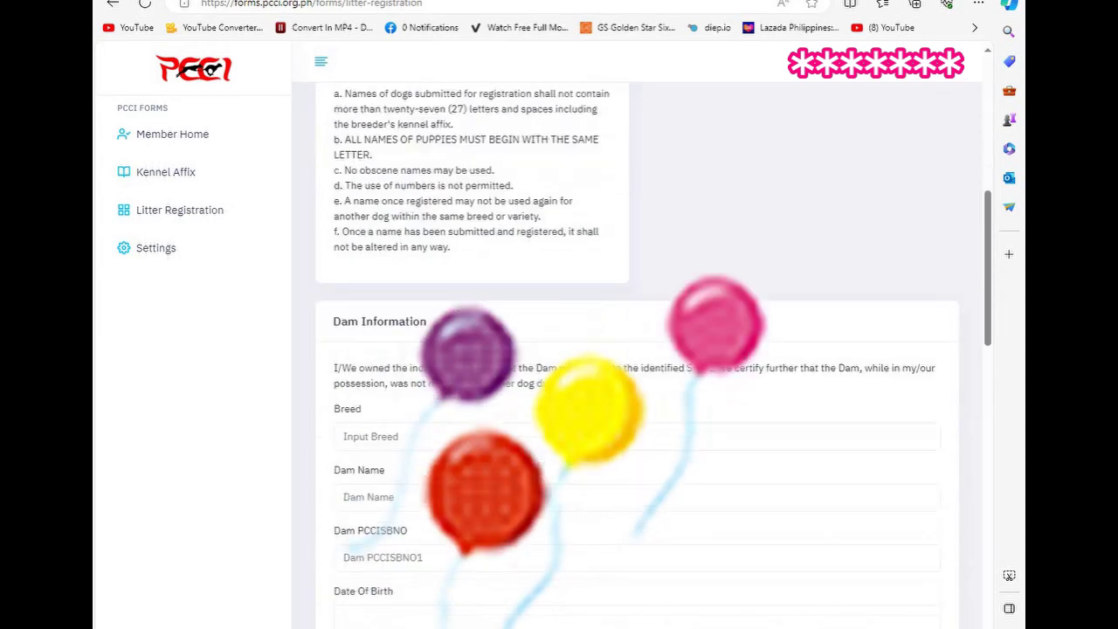
scroll(672, 375, "down", 3)
scroll(656, 380, "up", 1)
scroll(655, 380, "up", 1)
scroll(691, 437, "down", 1)
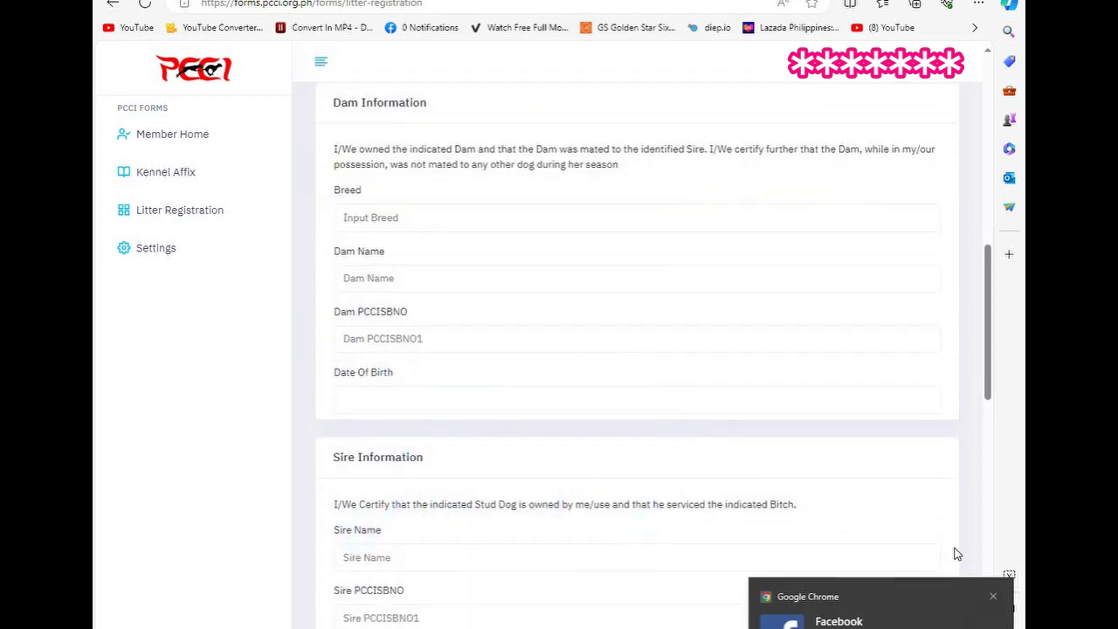
left_click(994, 599)
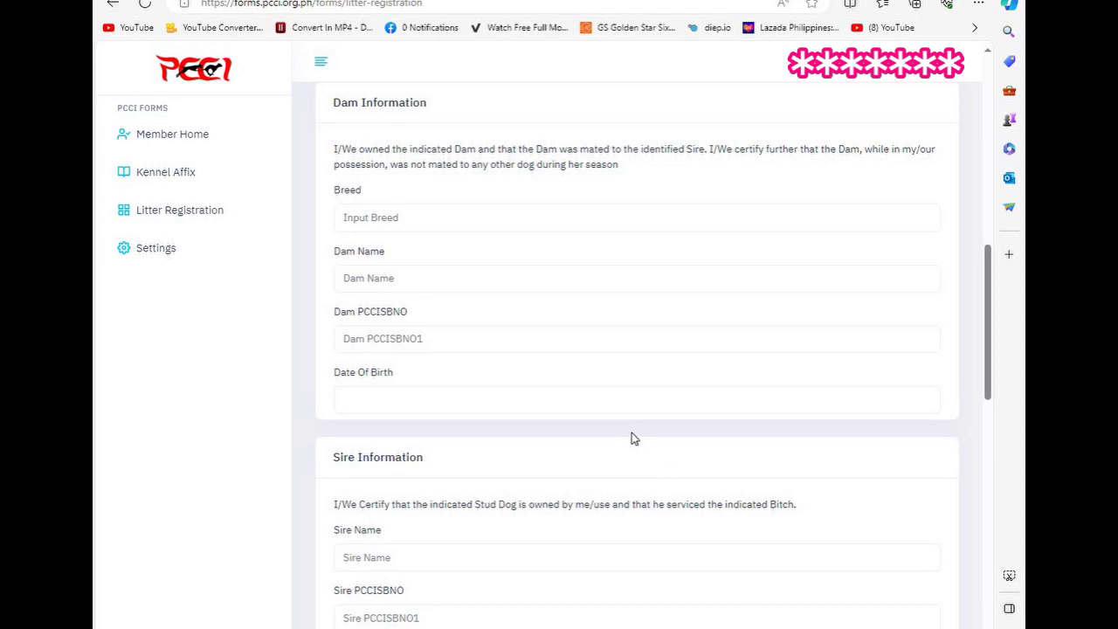
scroll(634, 437, "down", 1)
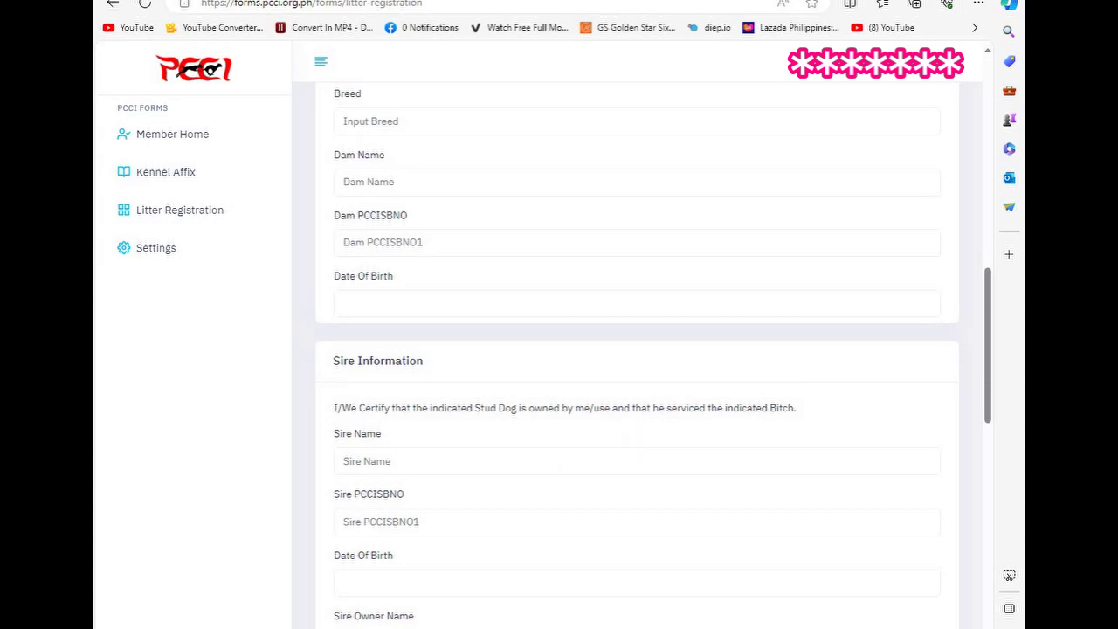
- Reload the litter registration page and highlight the age and registration conditions for the bitch and the stud dog
key("F5")
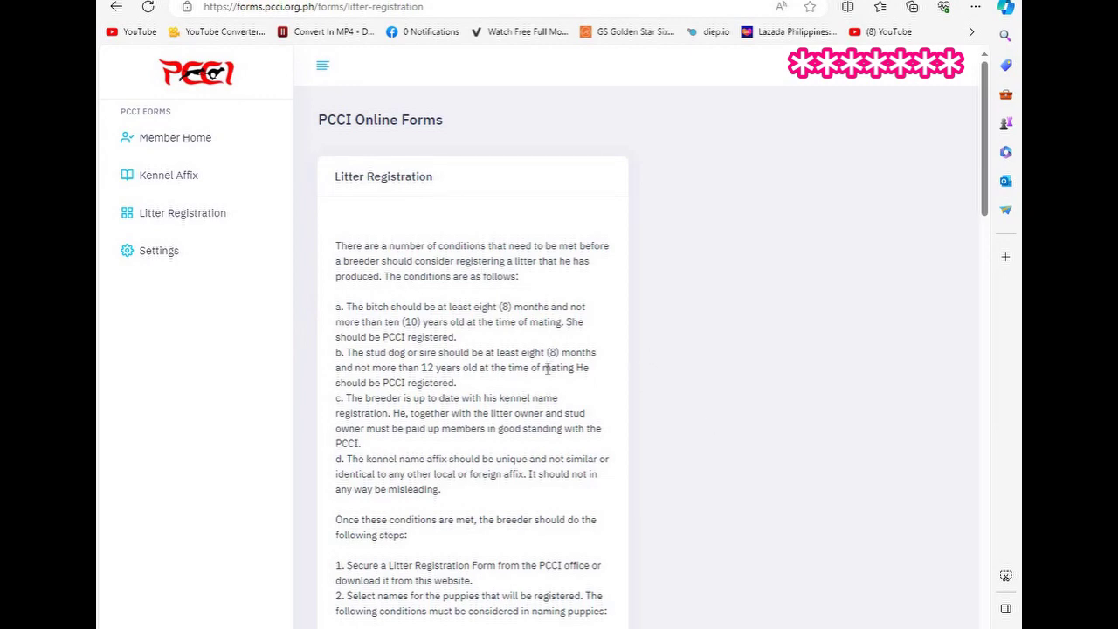
scroll(516, 324, "down", 1)
scroll(517, 325, "down", 1)
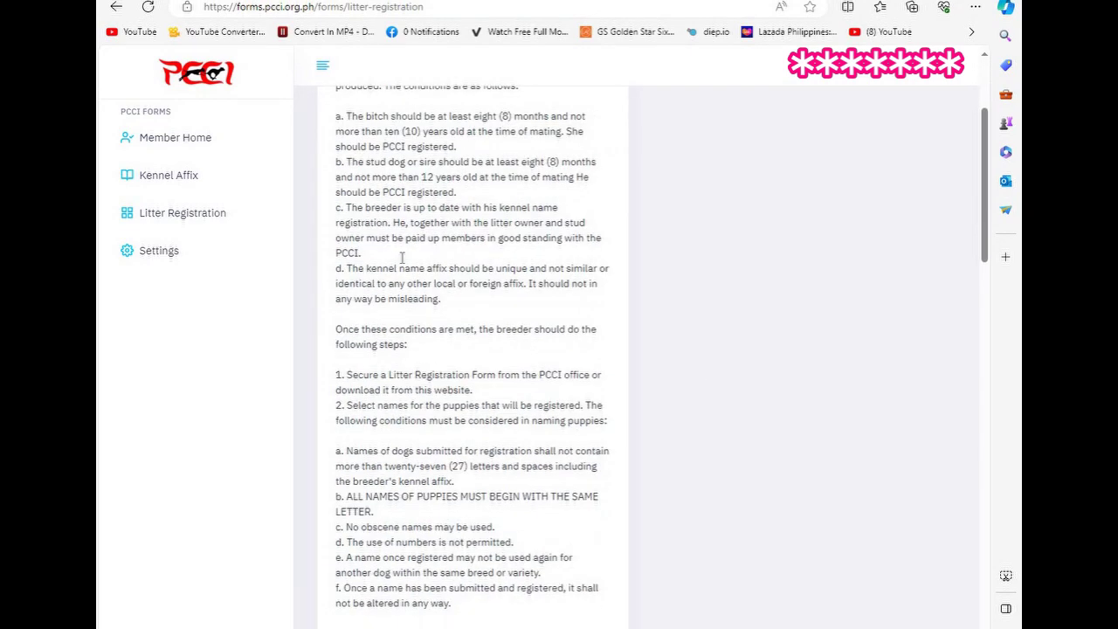
left_click_drag(350, 116, 599, 142)
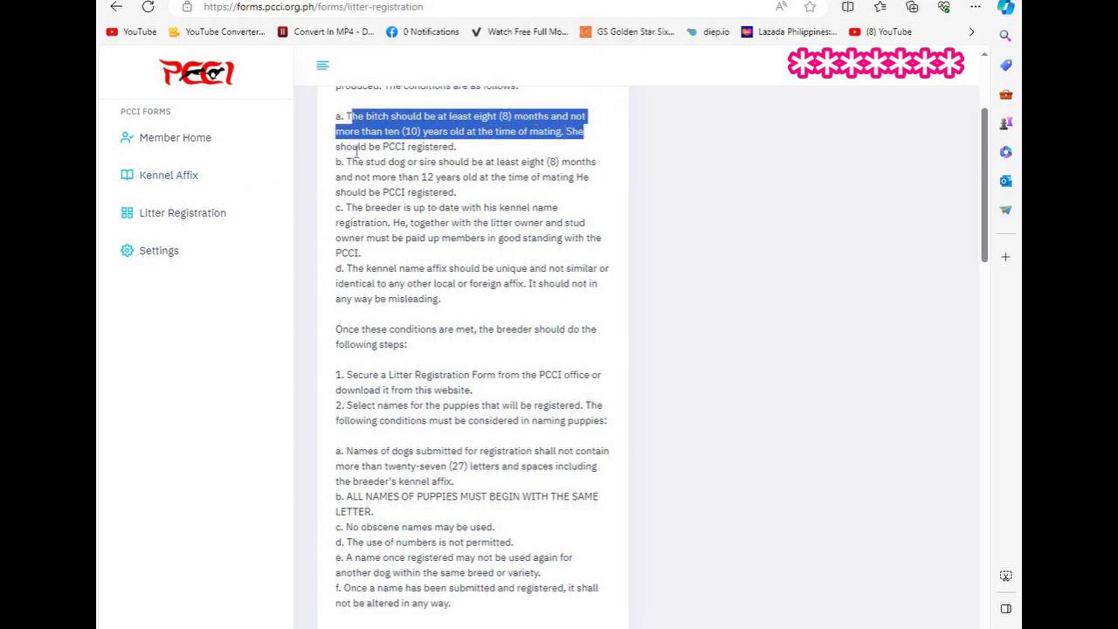
left_click_drag(347, 162, 593, 210)
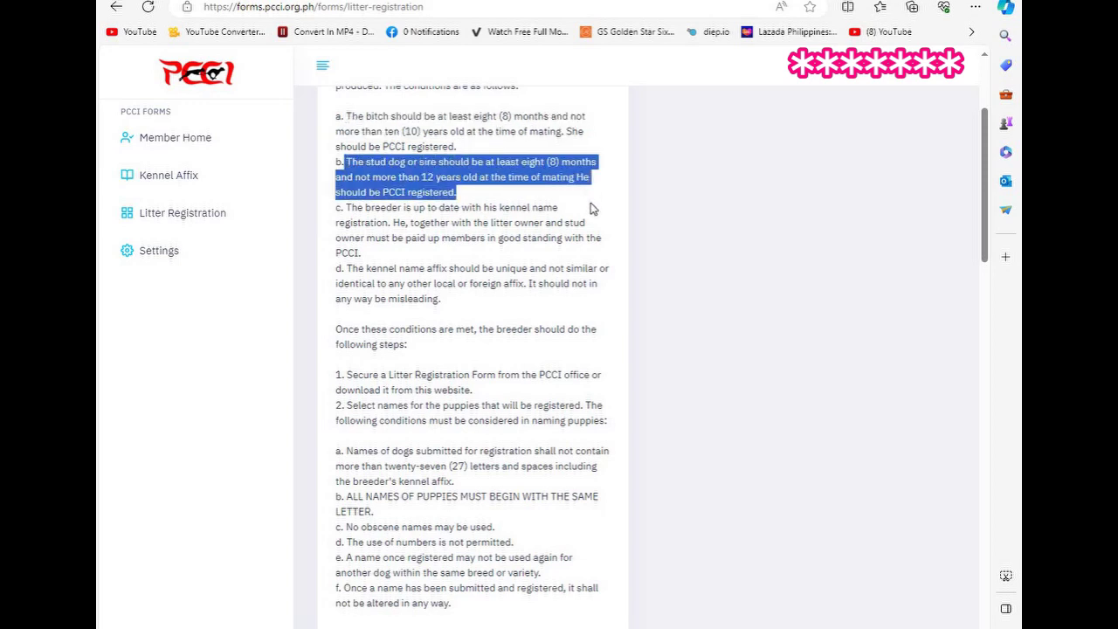
left_click(692, 257)
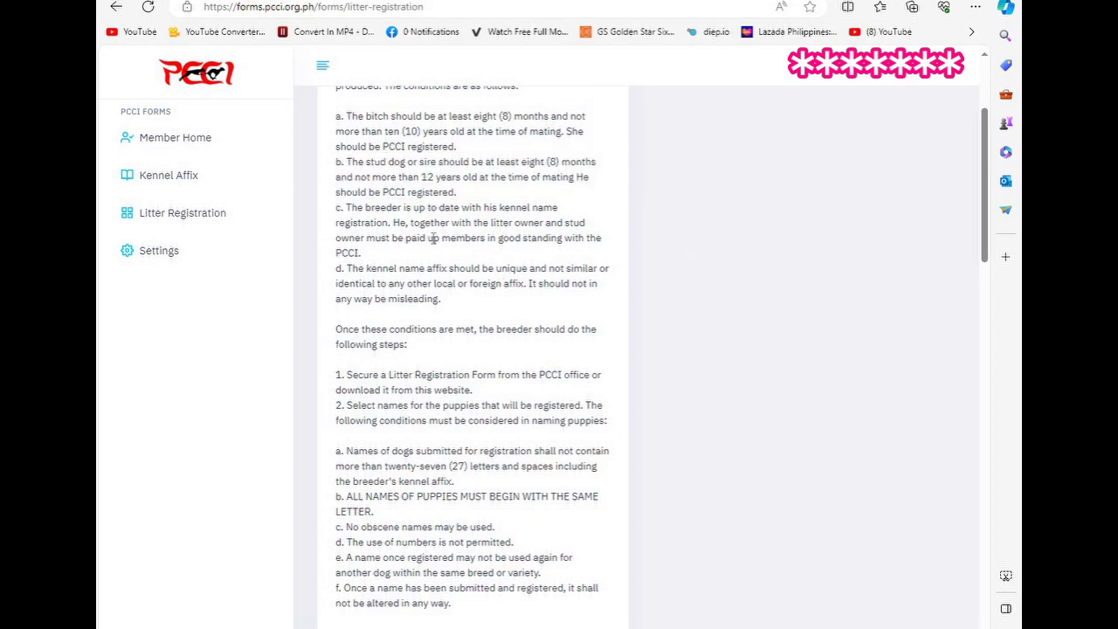
- Highlight condition d on the unique kennel name affix and condition c on the breeder's registration and membership standing
scroll(431, 237, "down", 1)
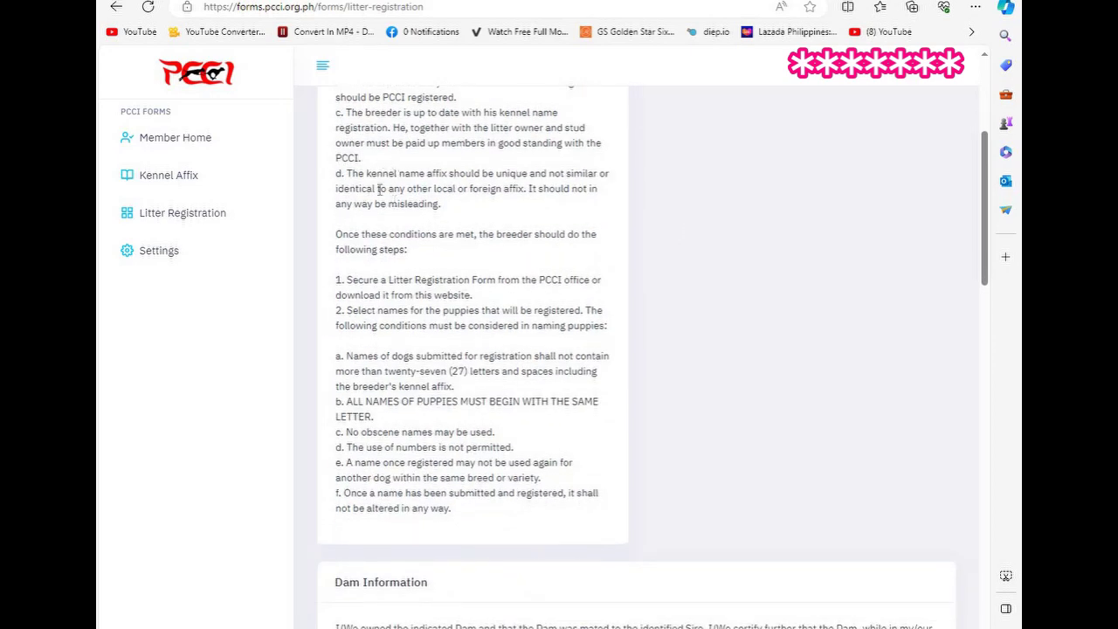
left_click_drag(349, 173, 487, 214)
scroll(483, 212, "up", 1)
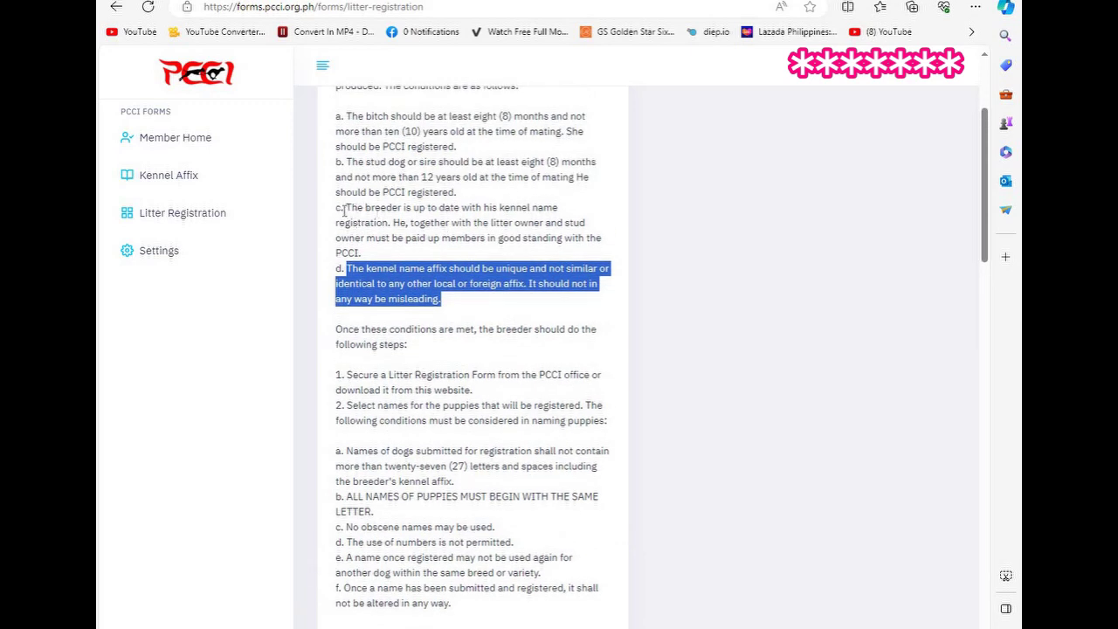
left_click_drag(342, 208, 440, 260)
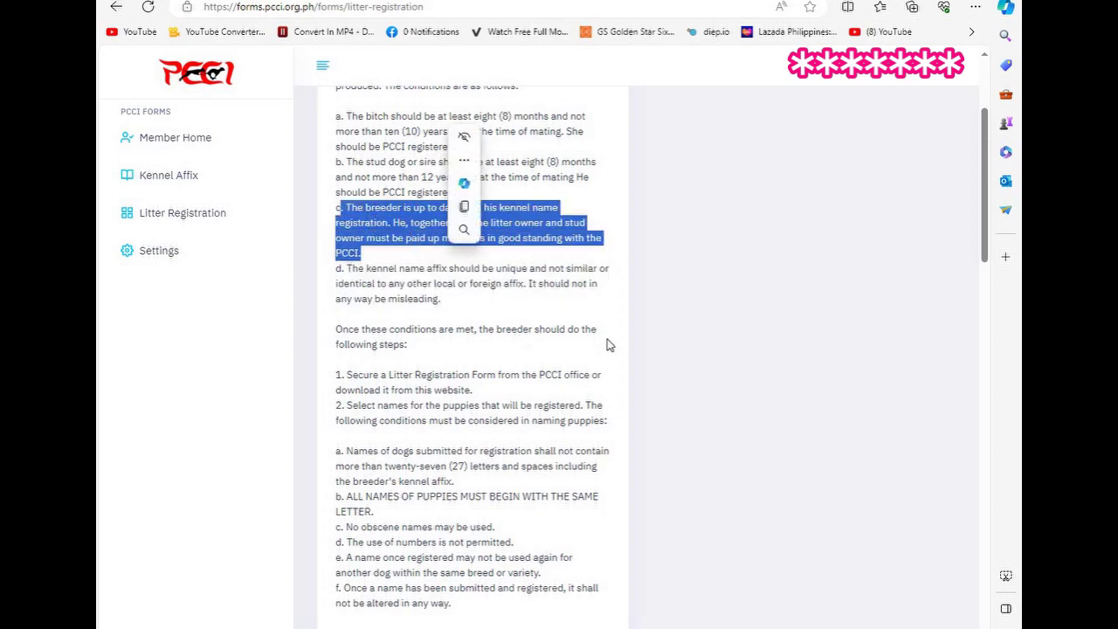
scroll(634, 334, "down", 1)
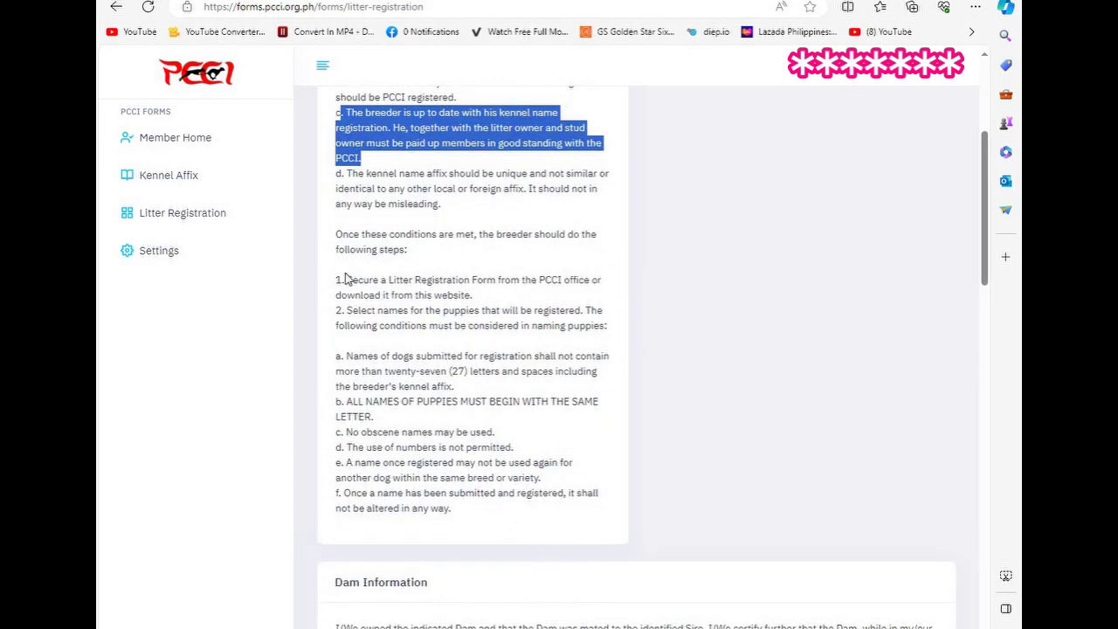
- Highlight step 1 on securing the Litter Registration Form and step 2 on selecting names for the puppies
triple_click(358, 279)
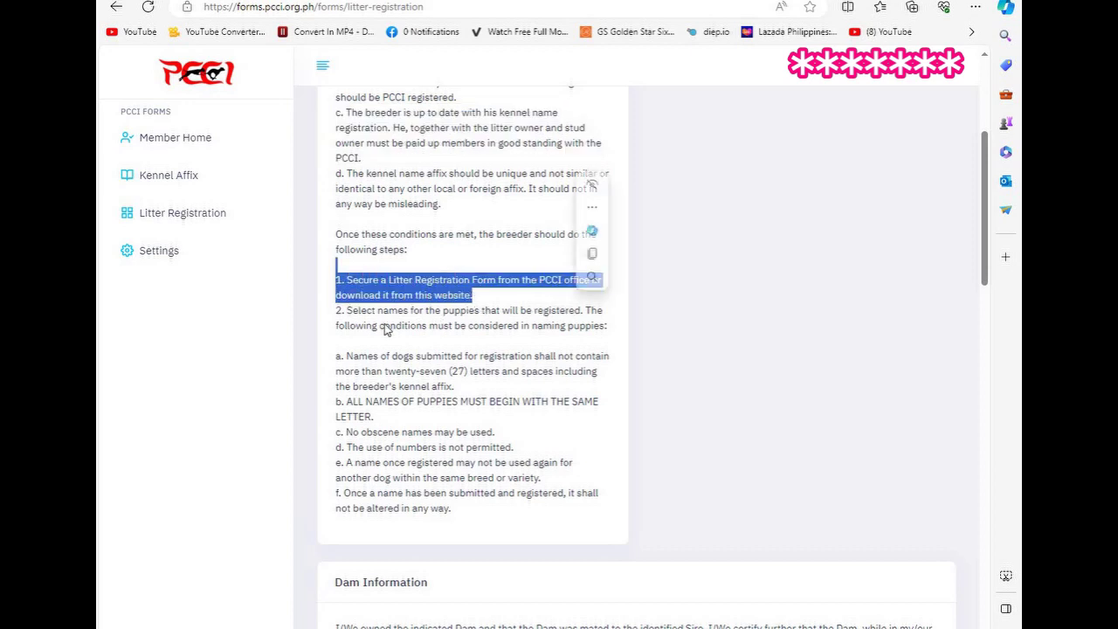
left_click(354, 311)
left_click_drag(349, 310, 606, 325)
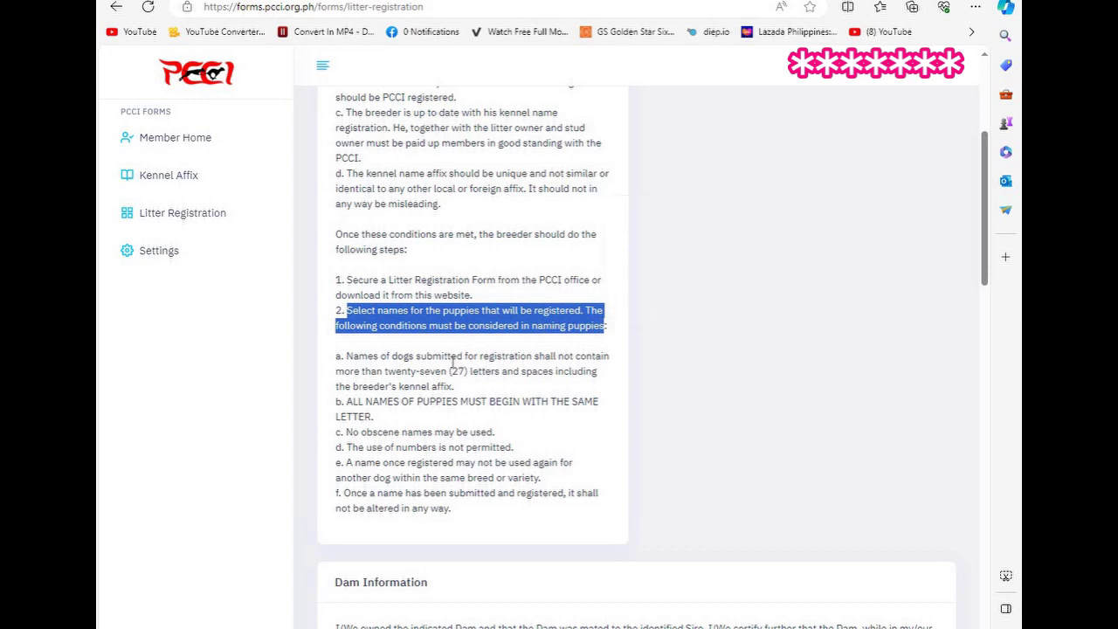
- Highlight puppy naming conditions a and b on length and first letter, and c and d on obscene names and numbers
scroll(454, 361, "down", 1)
left_click_drag(348, 261, 609, 312)
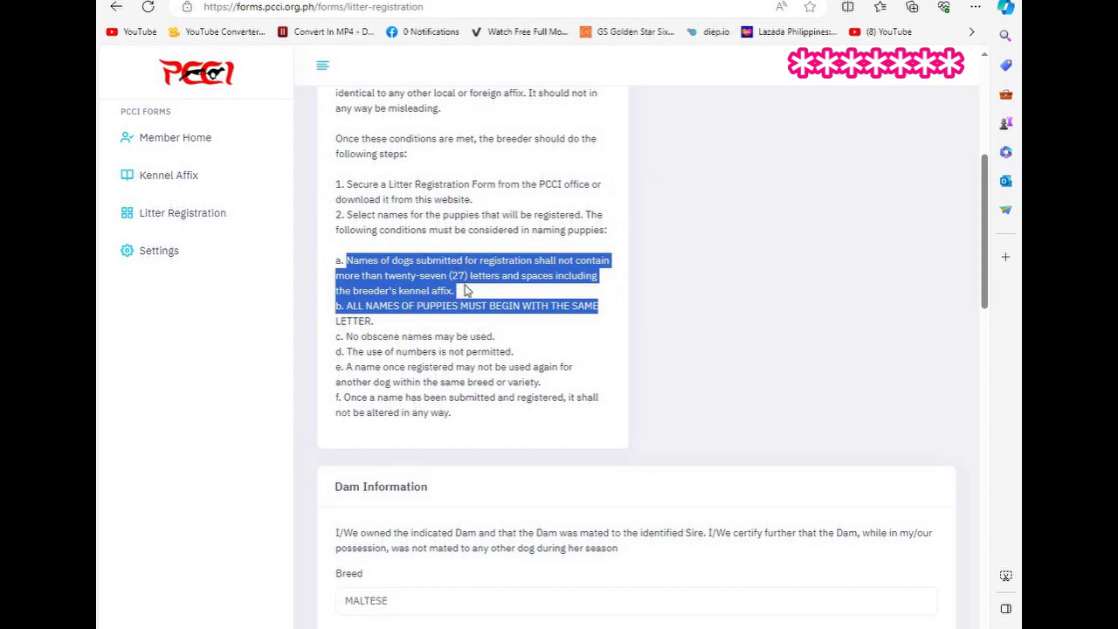
left_click_drag(347, 339, 566, 354)
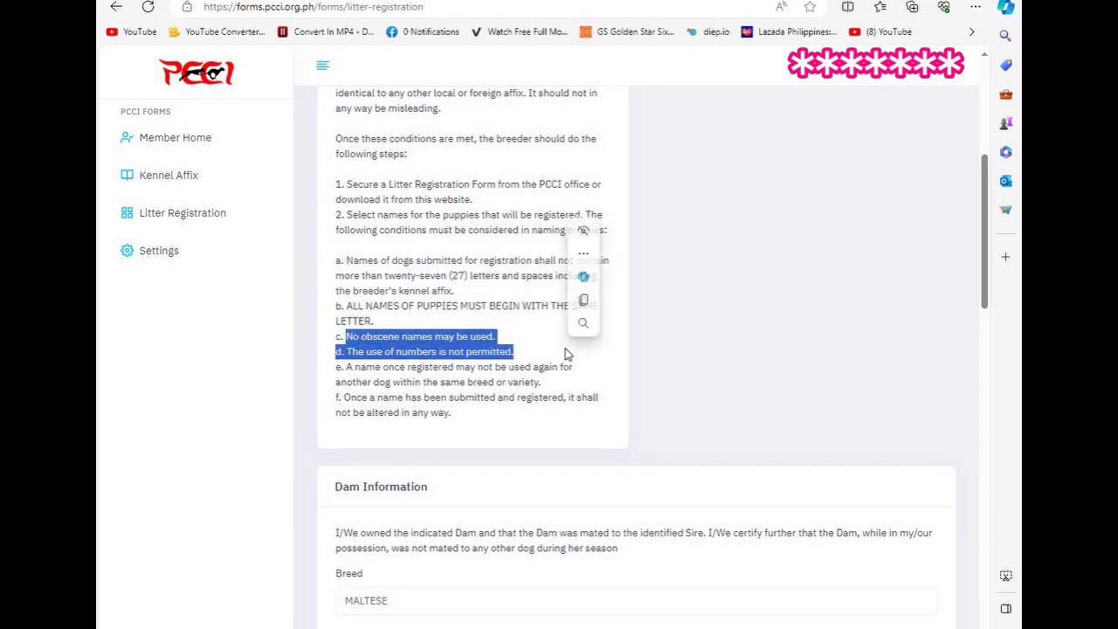
scroll(472, 351, "down", 1)
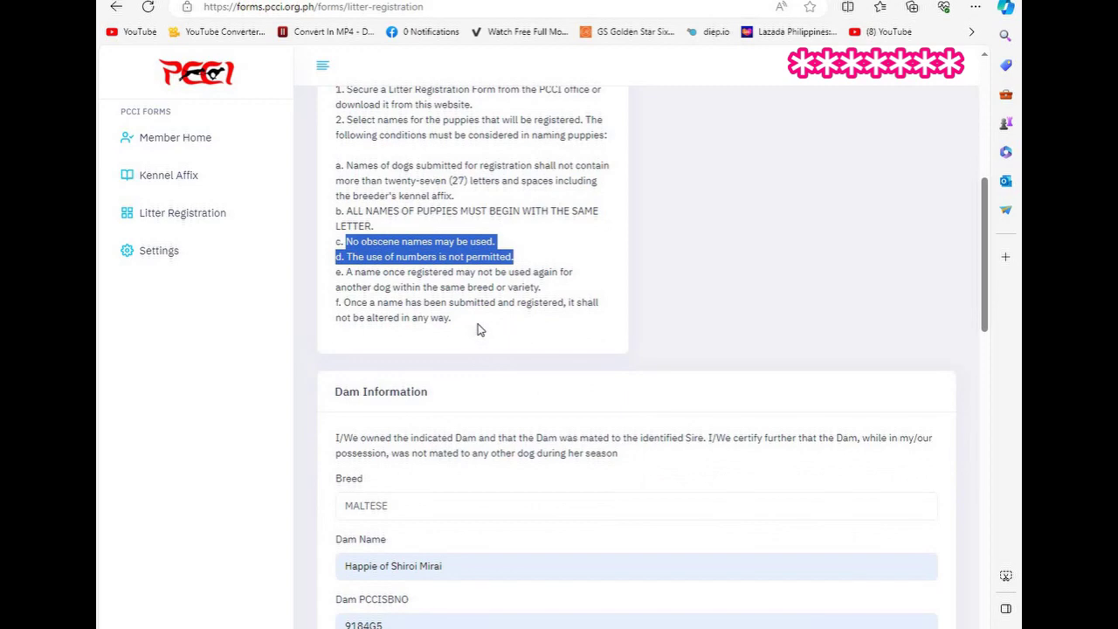
left_click(478, 329)
- Look over the dam, sire, mating and puppies born sections and try to save the fields
scroll(388, 415, "down", 1)
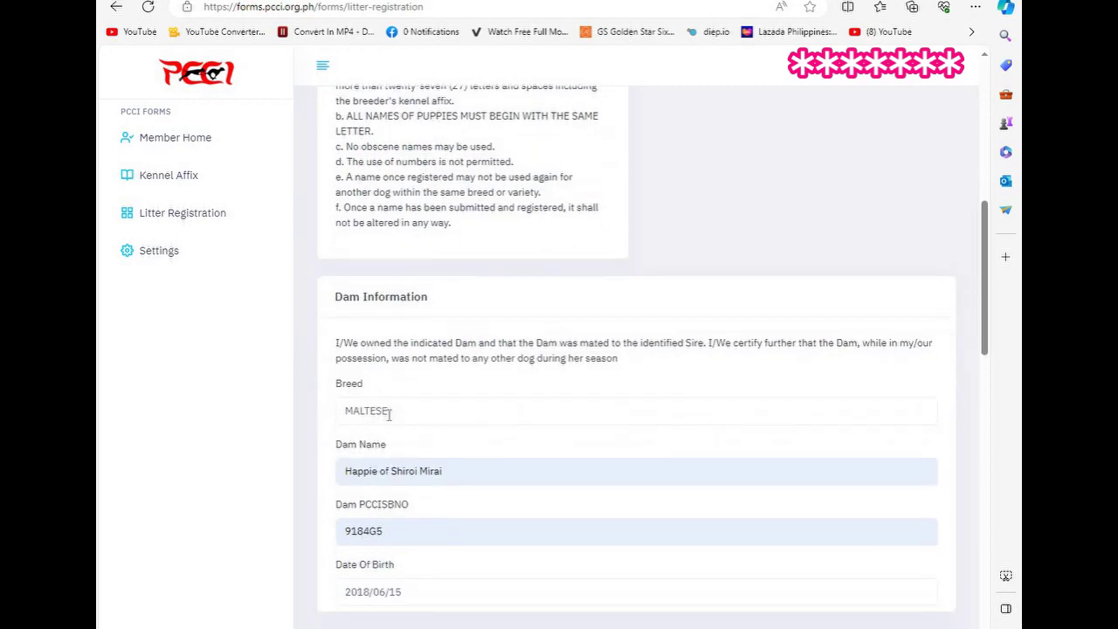
scroll(475, 409, "down", 2)
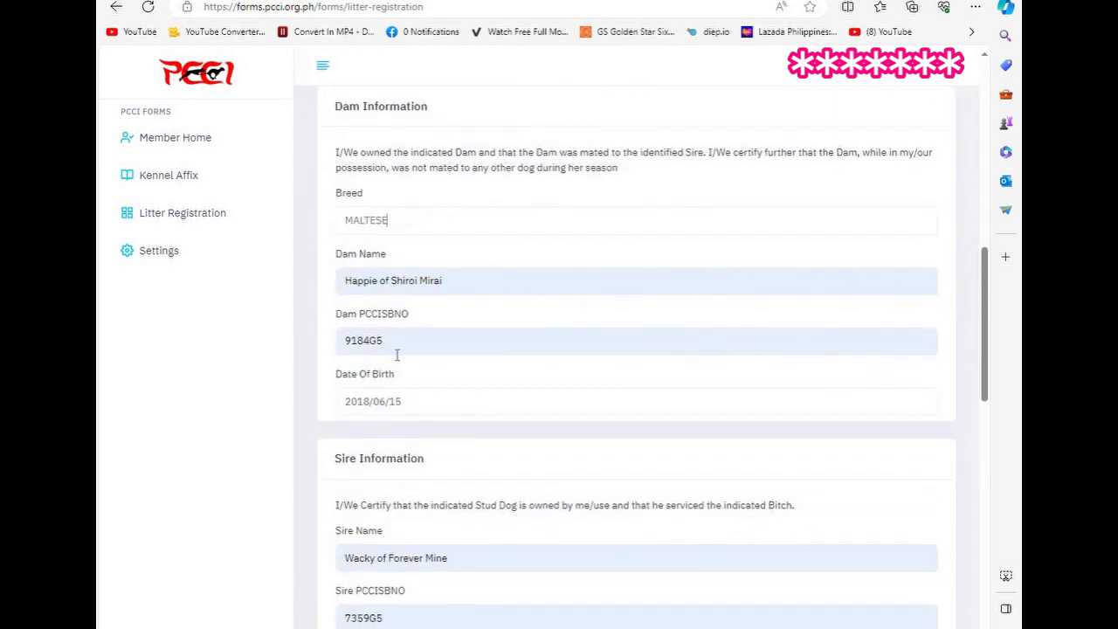
scroll(404, 310, "down", 2)
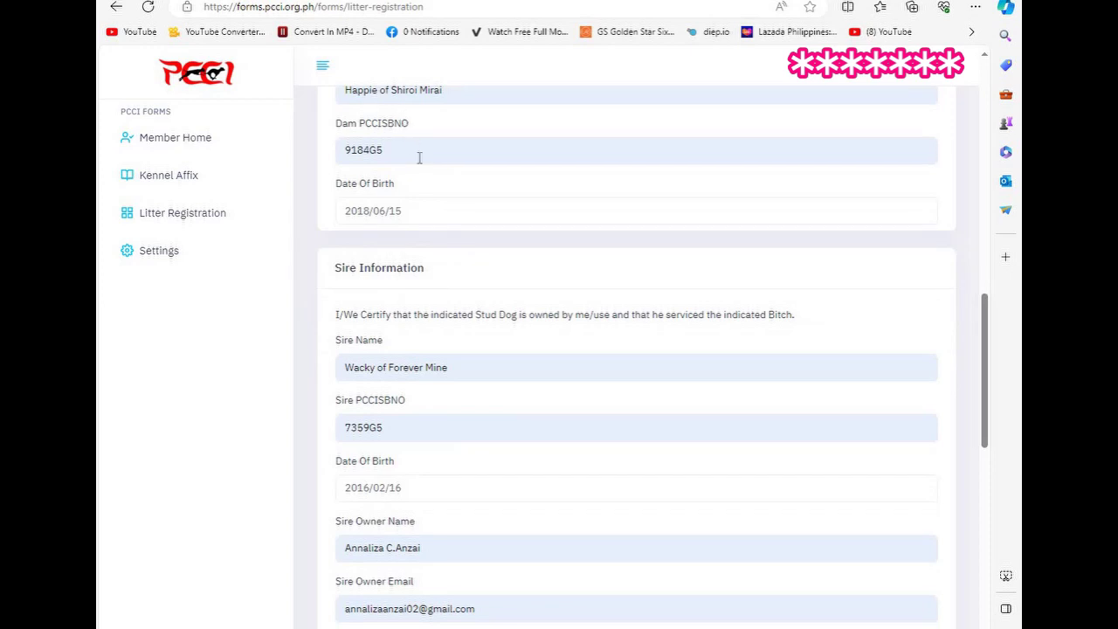
scroll(420, 157, "down", 3)
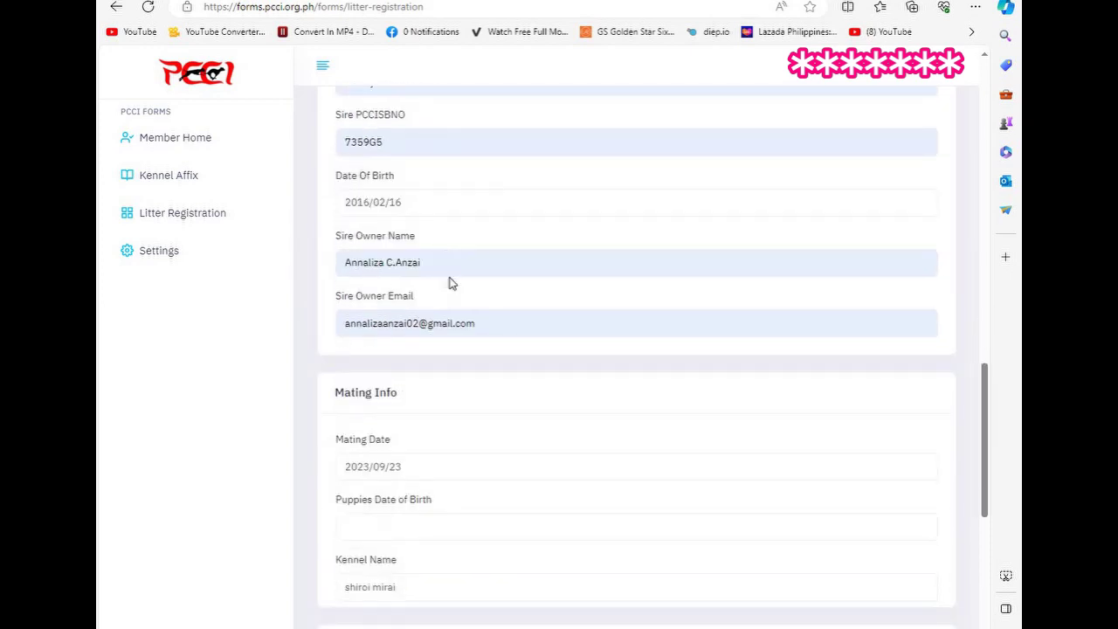
scroll(451, 282, "down", 5)
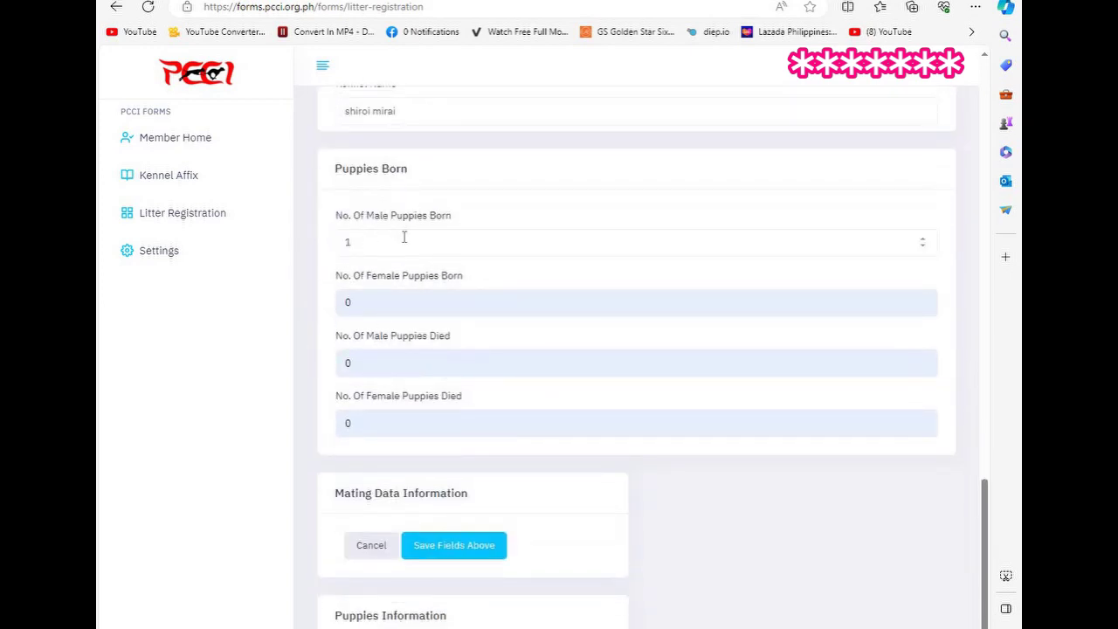
left_click(463, 552)
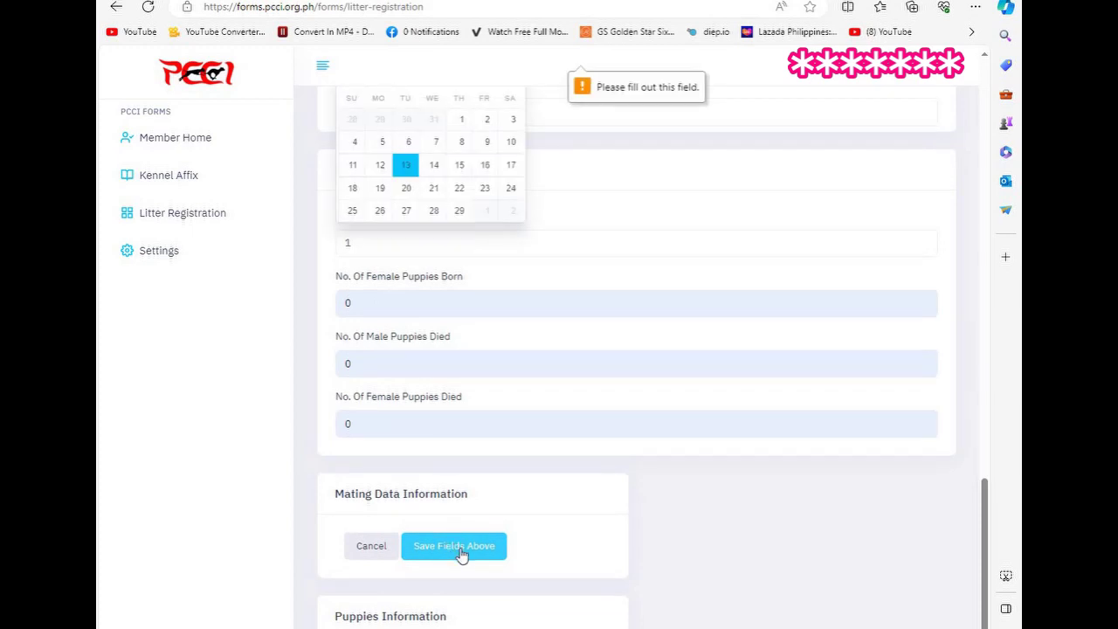
- Try to set the Puppies Date of Birth to December 23, 2023, and dismiss the date check alert
scroll(584, 219, "up", 3)
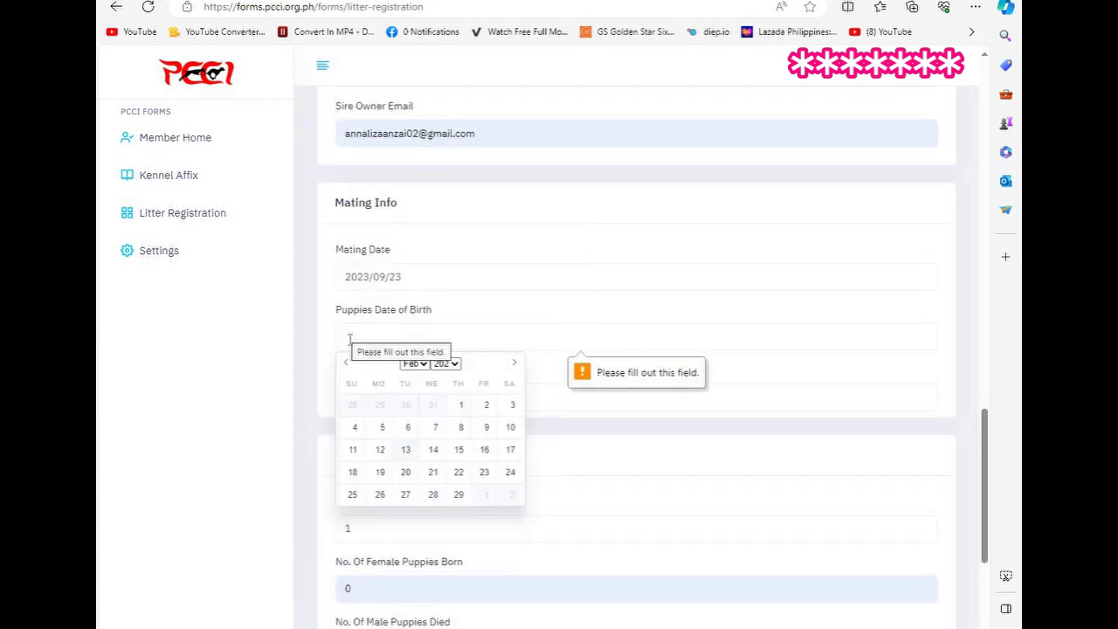
left_click(415, 363)
left_click(412, 499)
left_click(446, 363)
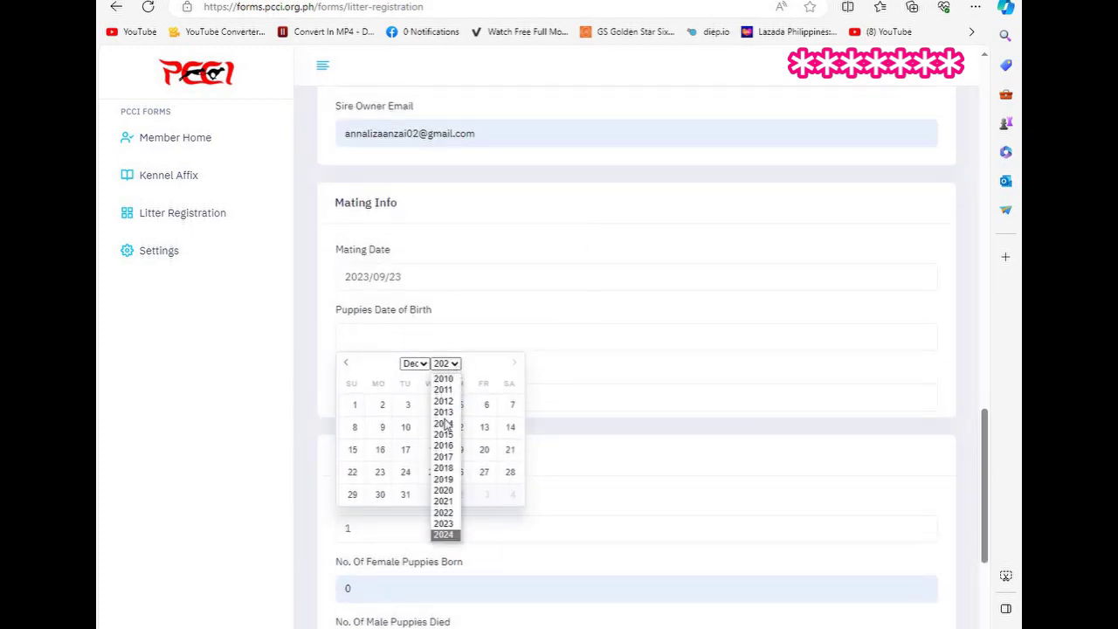
left_click(444, 524)
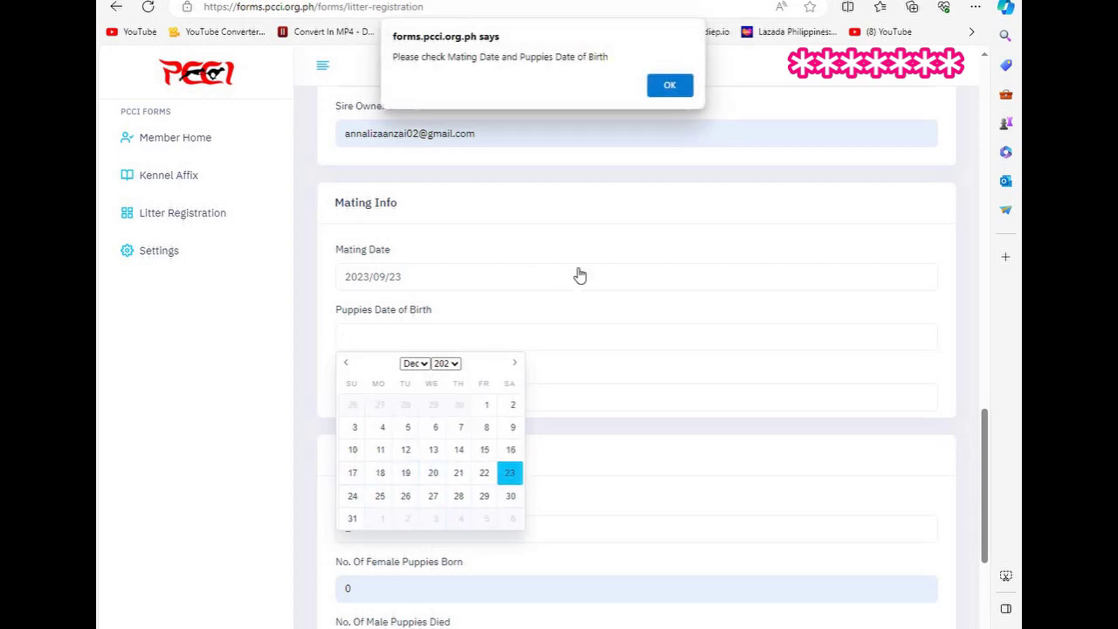
left_click(670, 85)
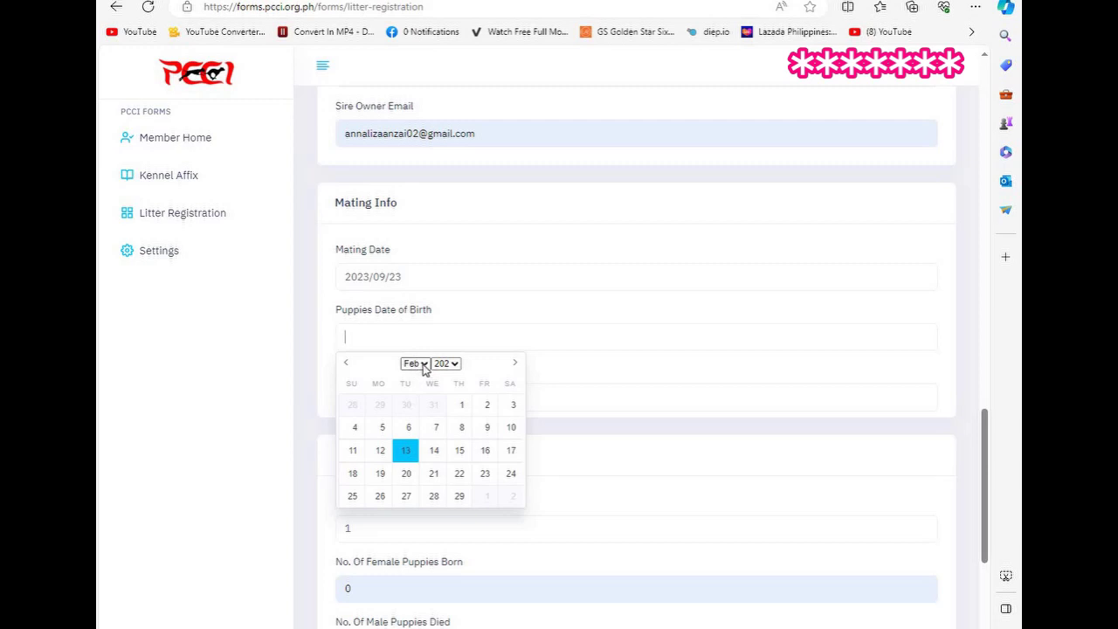
- Set the Puppies Date of Birth to 2023/11/23 and save the mating data fields
left_click(422, 366)
left_click(412, 490)
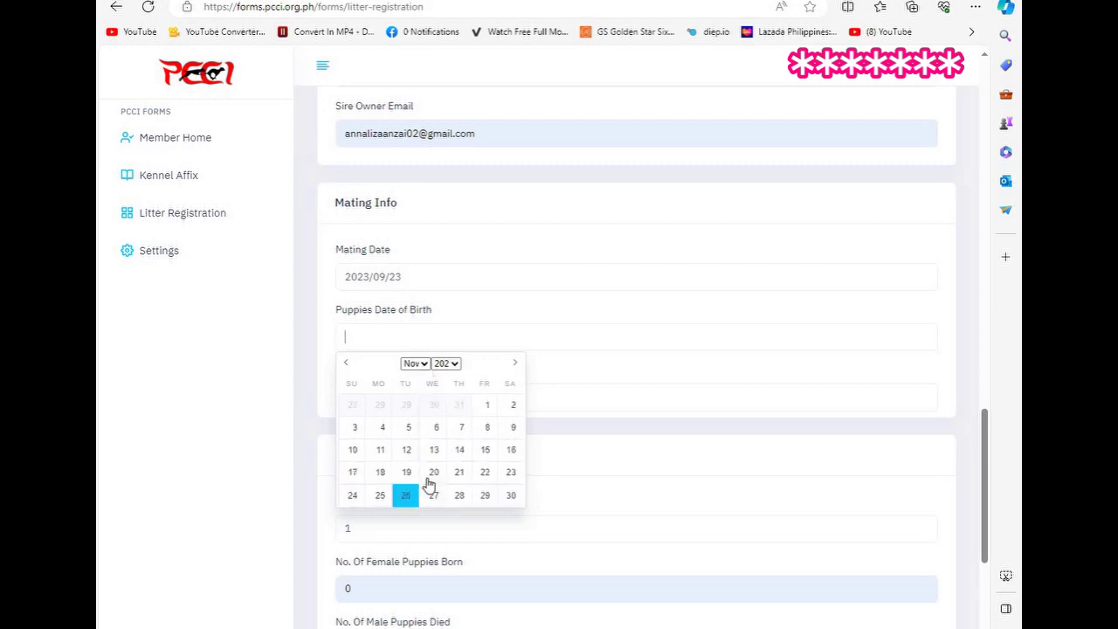
left_click(455, 364)
left_click(450, 517)
left_click(458, 472)
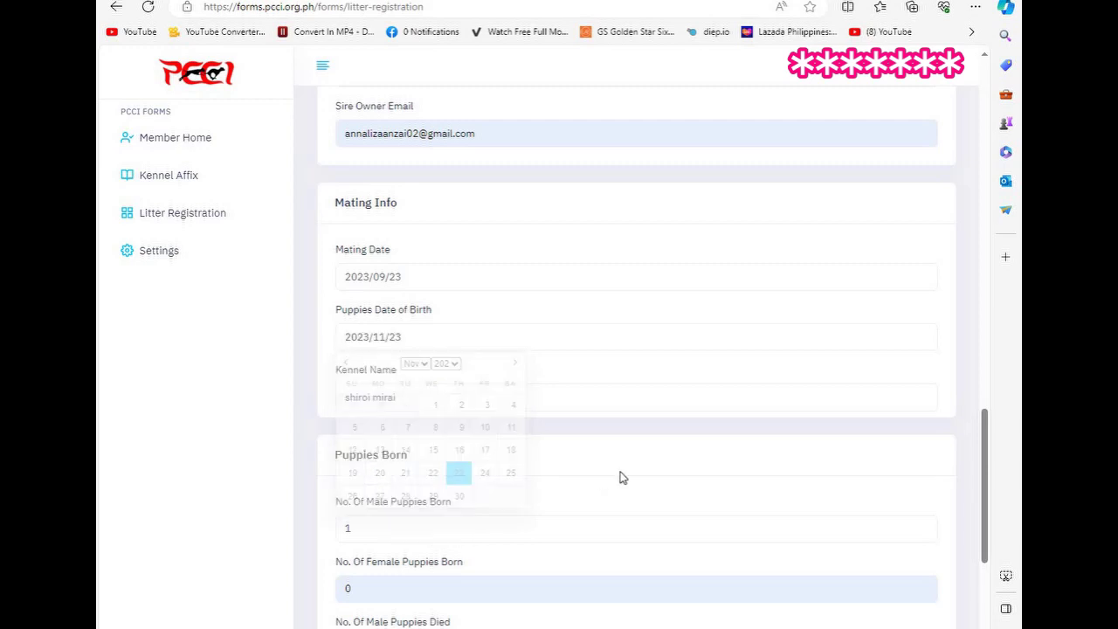
scroll(531, 429, "down", 5)
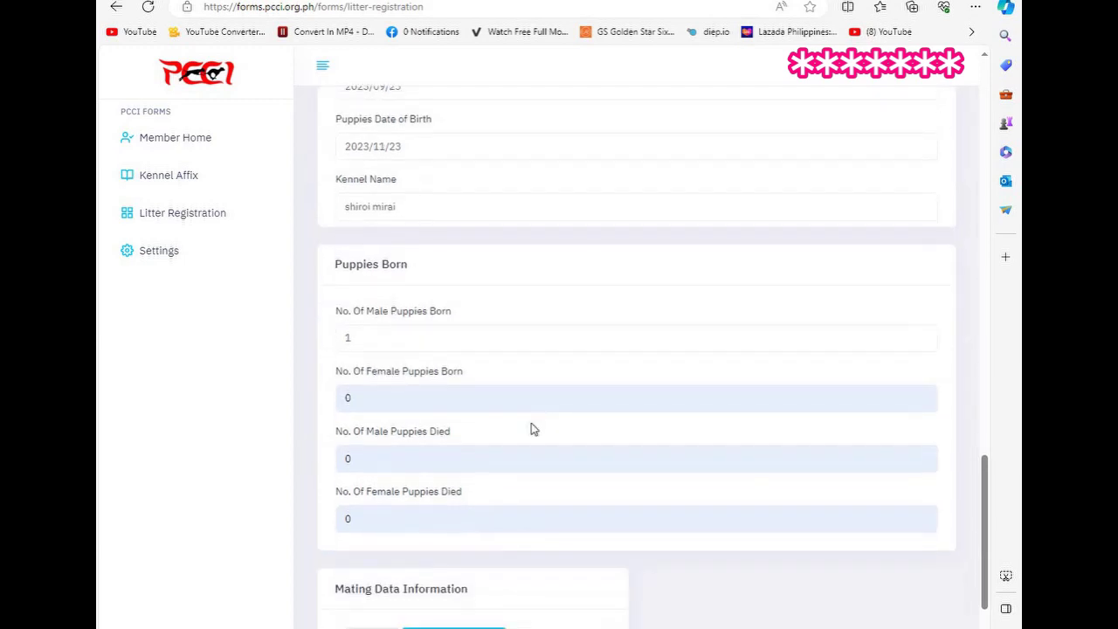
left_click(460, 456)
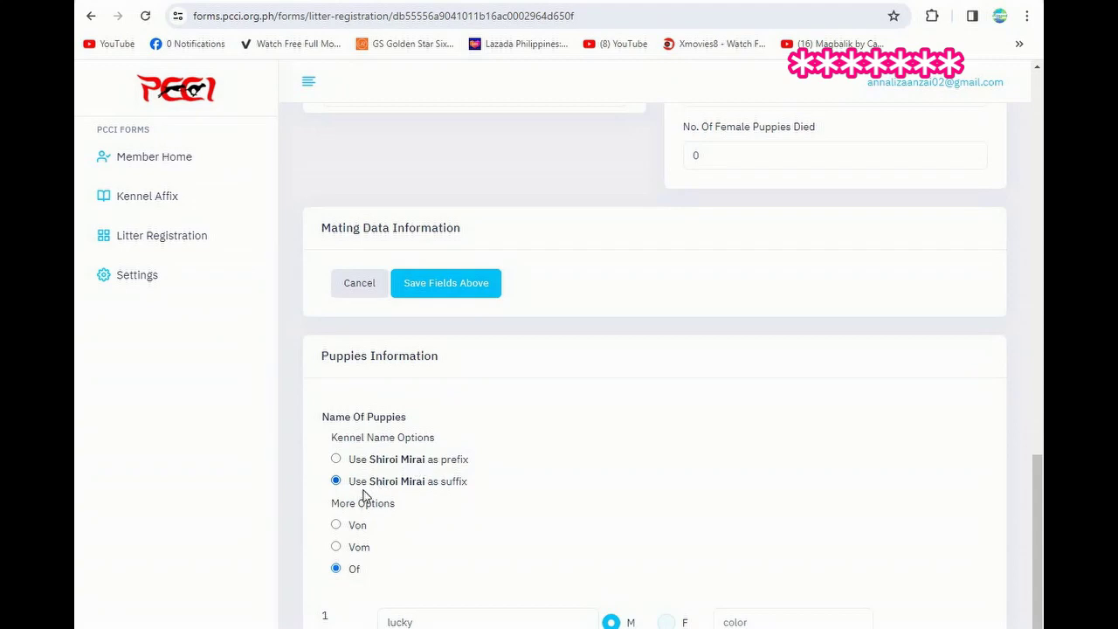
- Apply Shiroi Mirai to the puppy name lucky as a prefix, and switch it back to a suffix
scroll(369, 449, "down", 1)
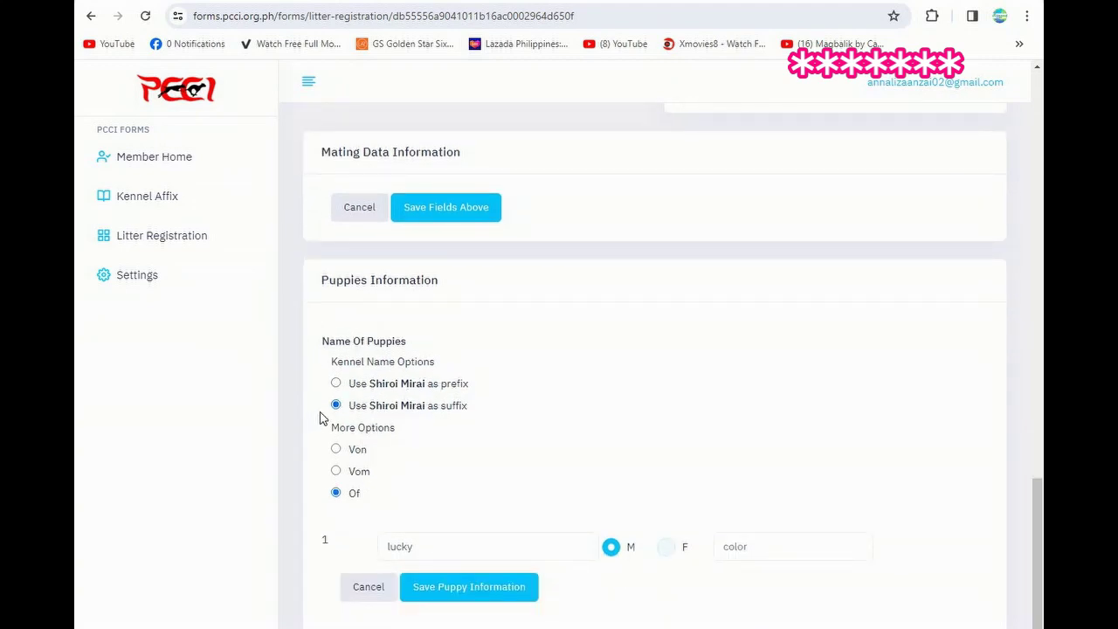
left_click(337, 385)
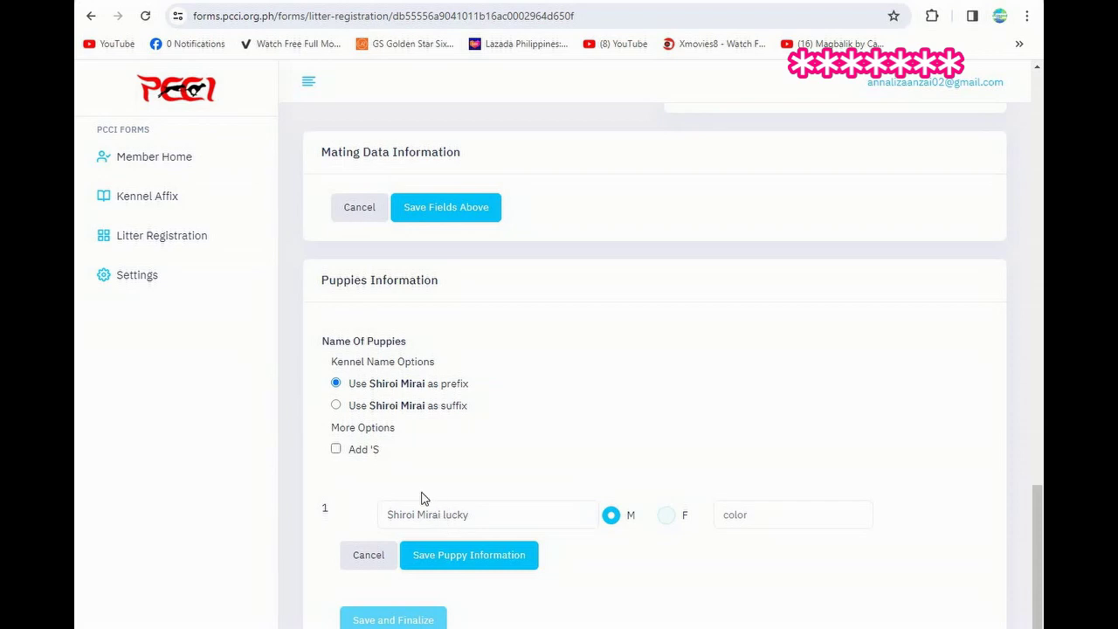
left_click(337, 405)
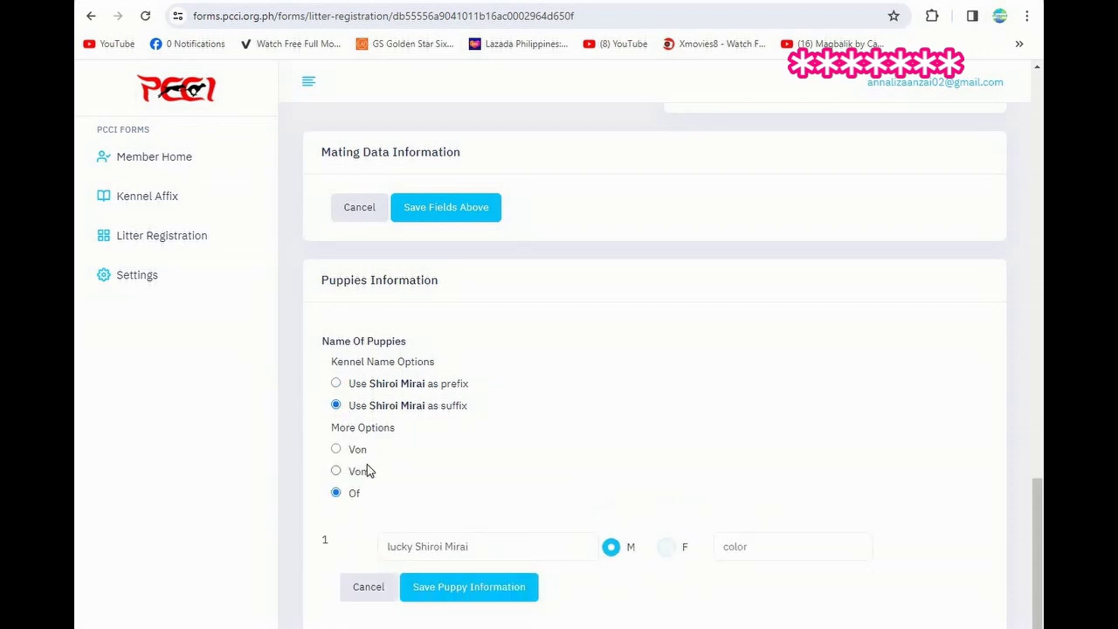
- Set the male puppy's color to WHITE, highlight the warning about editing after finalization, and save the puppy information
scroll(367, 472, "down", 1)
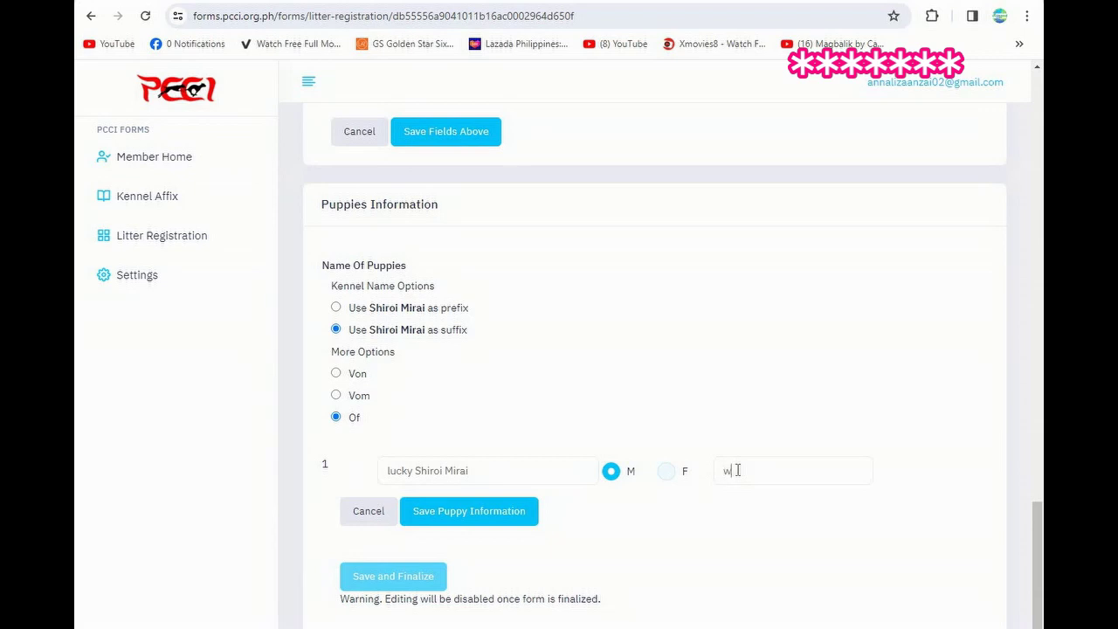
left_click(739, 497)
left_click_drag(346, 597, 661, 572)
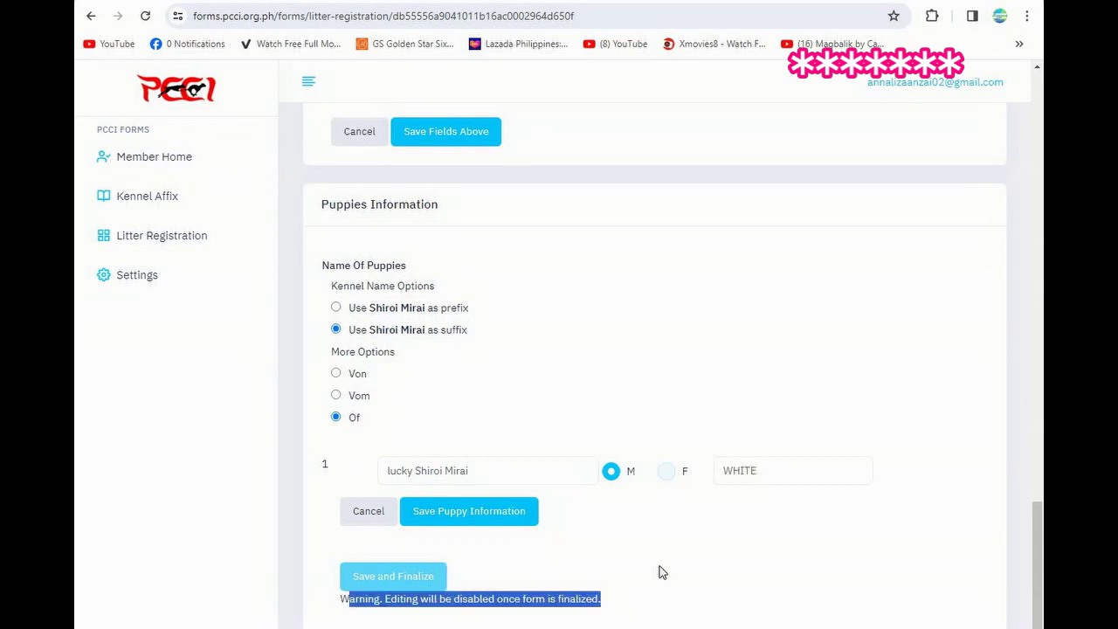
left_click(668, 561)
scroll(556, 512, "up", 3)
scroll(557, 512, "down", 3)
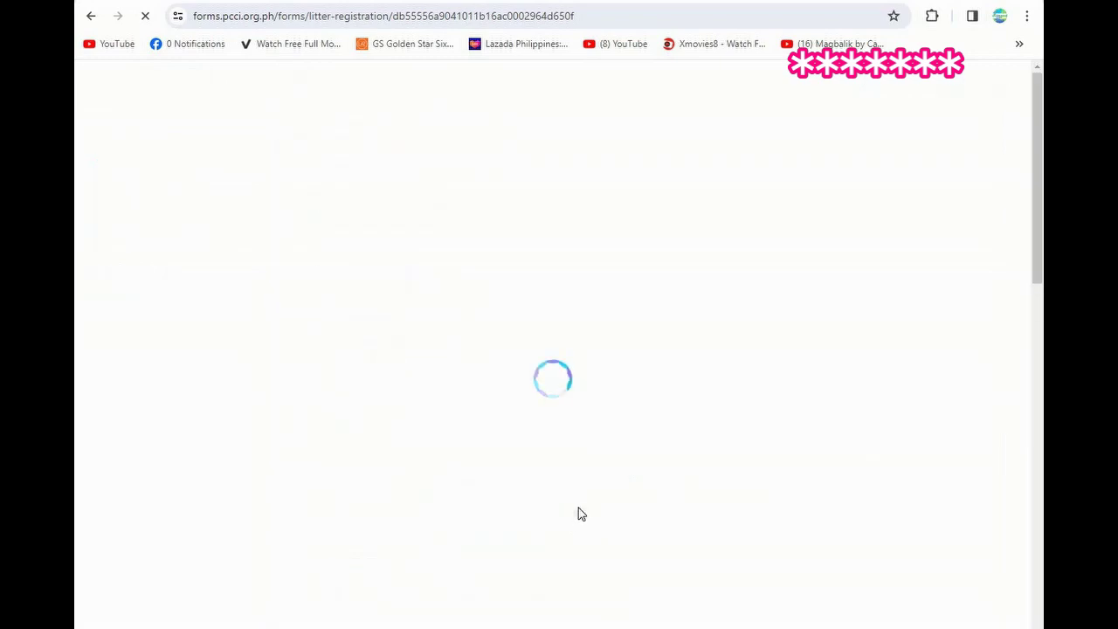
- Review the saved dam, sire, mating and puppy details, and save and finalize the litter registration
scroll(594, 518, "down", 3)
scroll(594, 518, "down", 4)
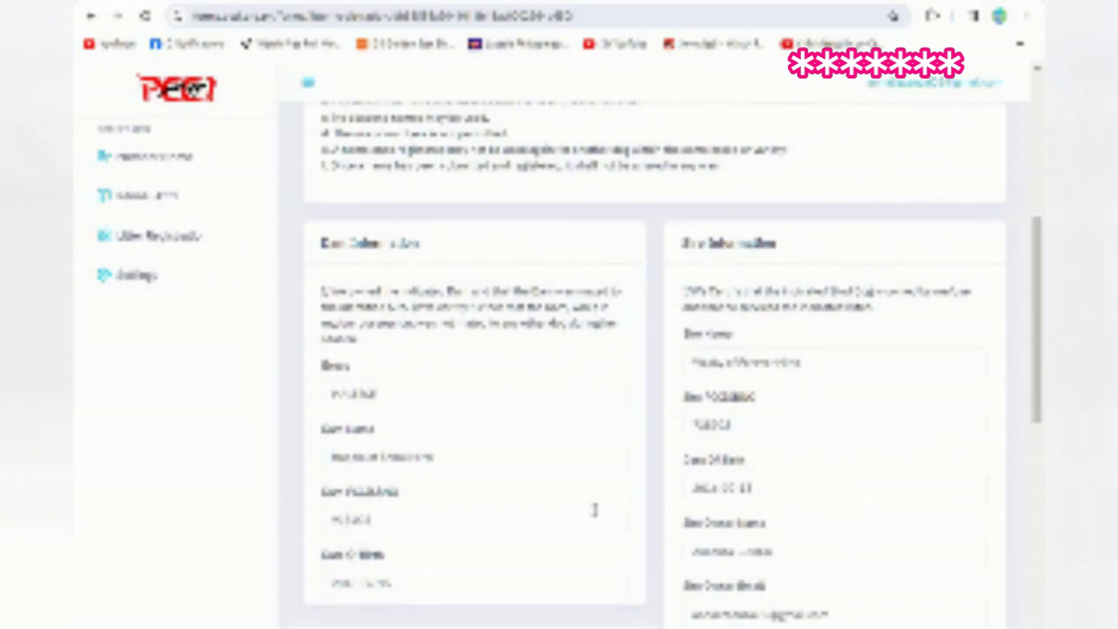
scroll(597, 517, "down", 5)
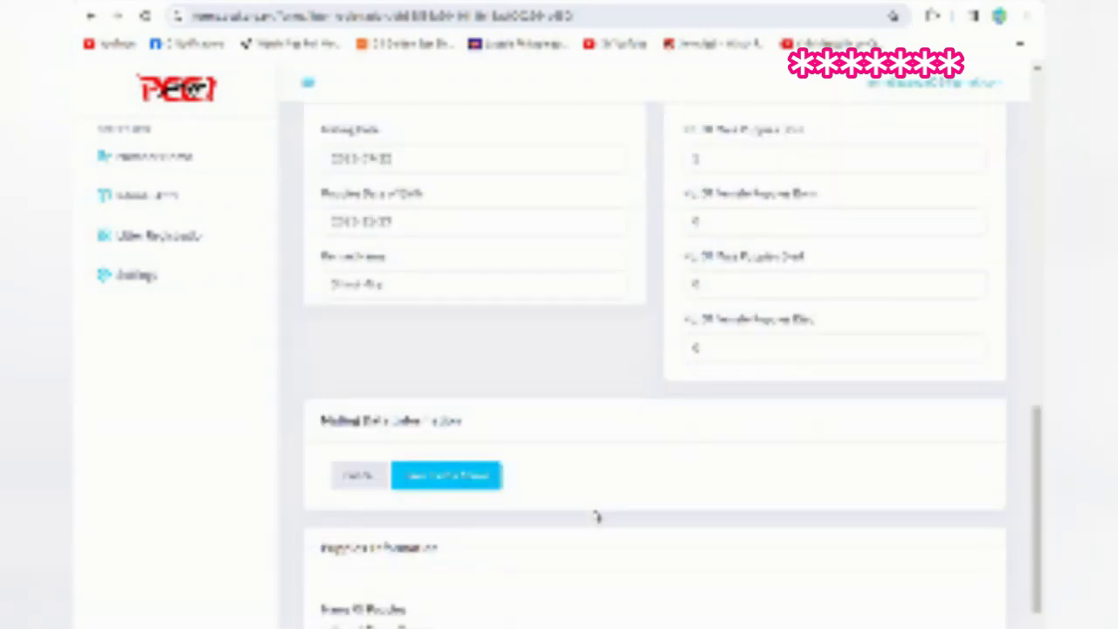
scroll(597, 517, "up", 1)
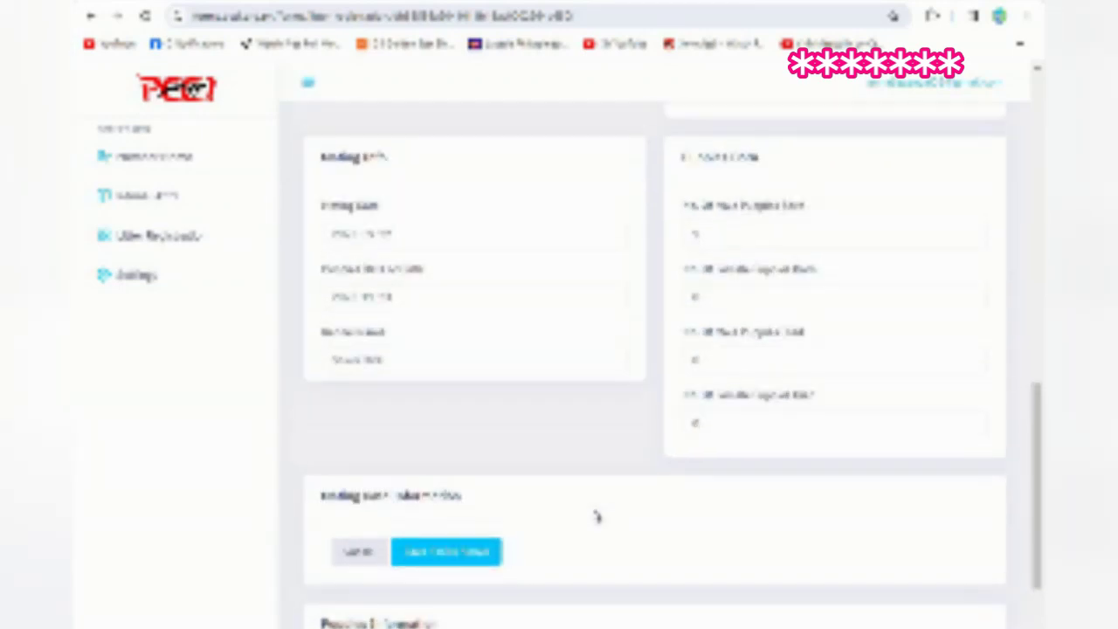
scroll(597, 517, "up", 2)
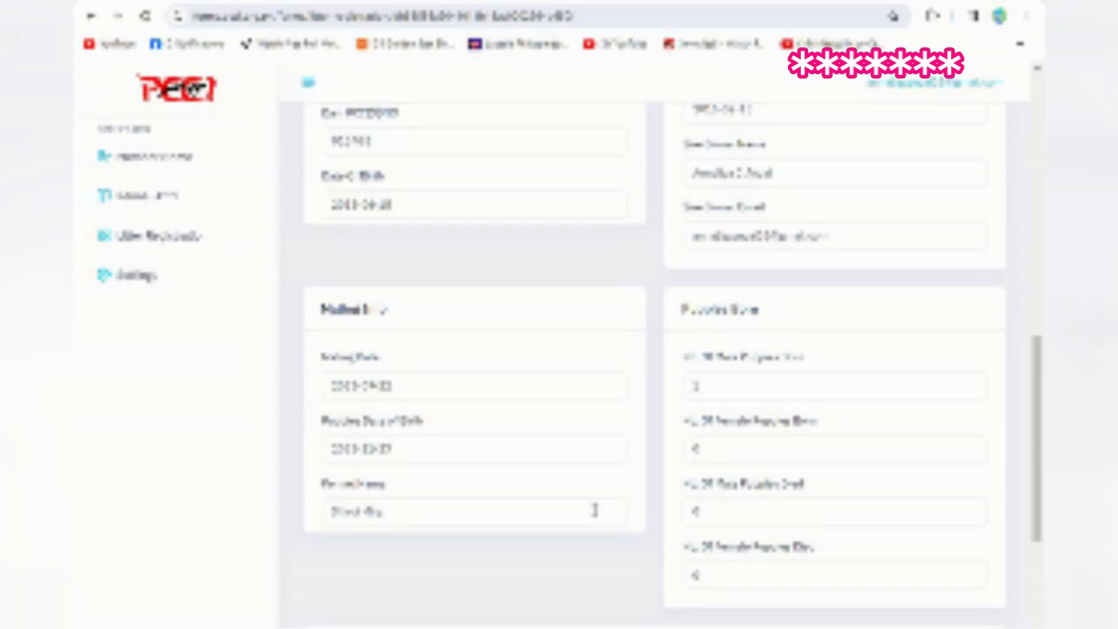
scroll(596, 513, "up", 1)
scroll(597, 517, "down", 8)
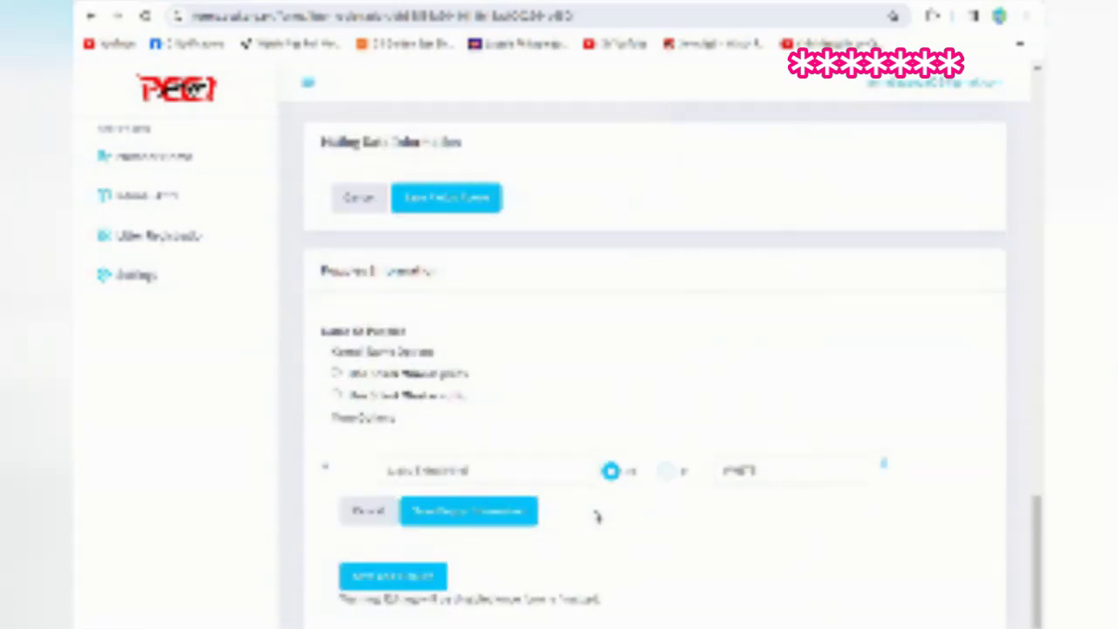
left_click(416, 582)
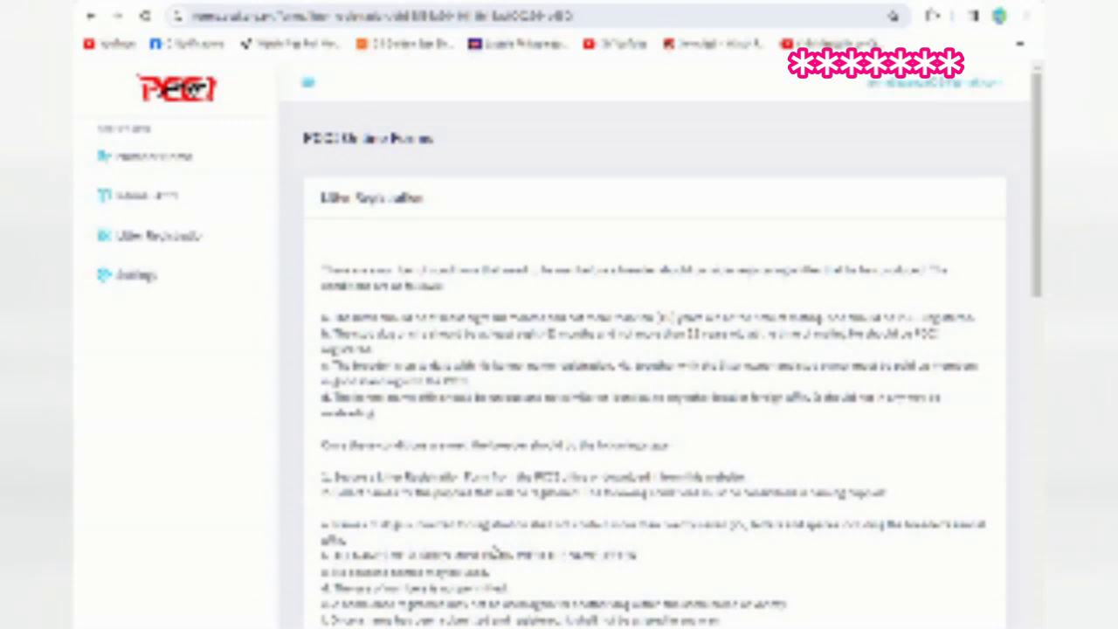
- Open Member Home and highlight the new entry under Litter Registrations
left_click(149, 160)
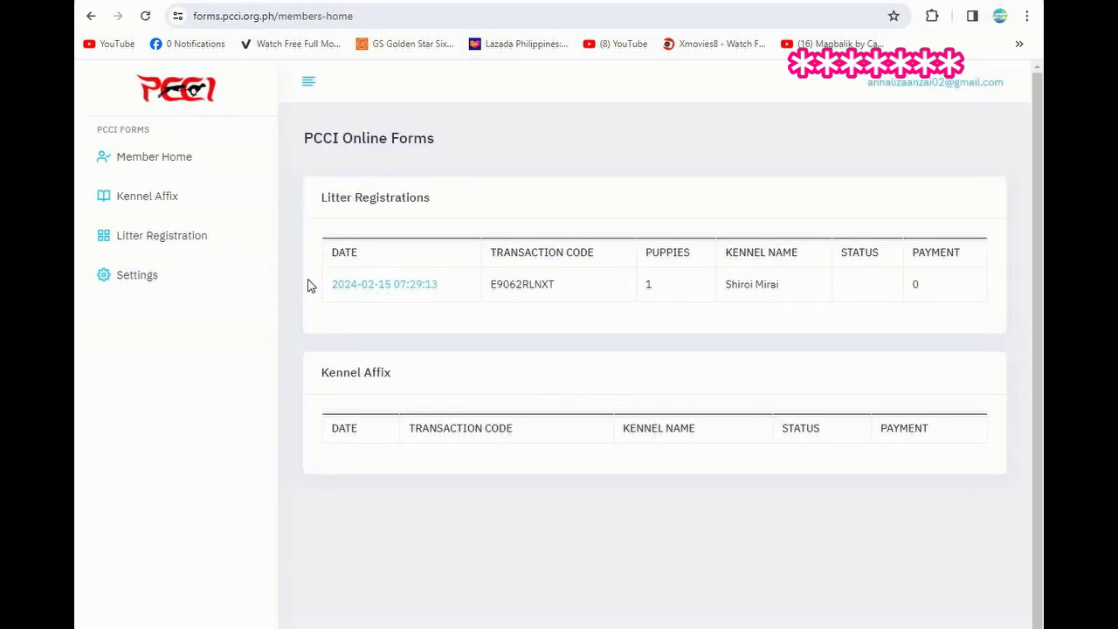
left_click_drag(381, 289, 694, 302)
left_click(696, 303)
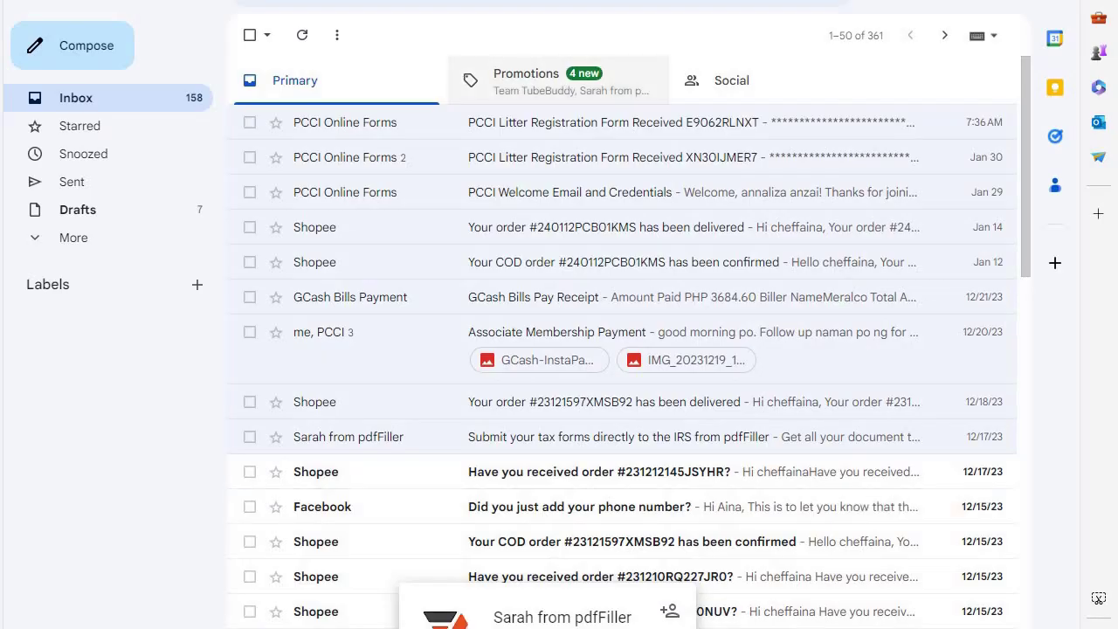
- Switch to Gmail, open the newest PCCI Litter Registration Form Received email, and view its confirmation link
left_click(539, 123)
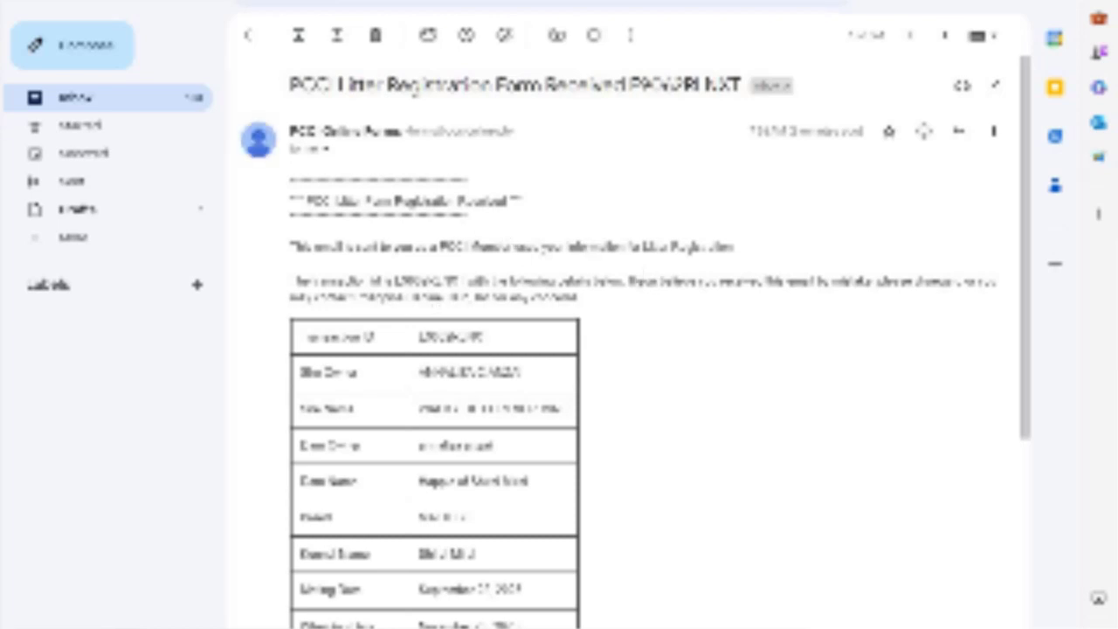
scroll(637, 280, "down", 3)
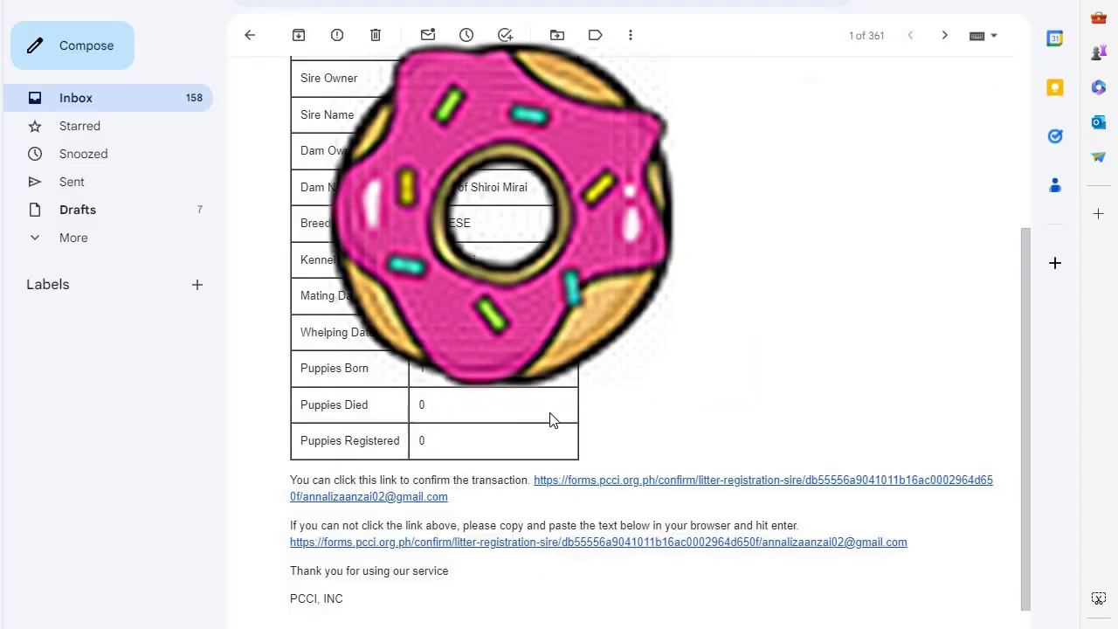
- Return to the Gmail inbox and look through the list of received emails, including those from PCCI Online Forms
left_click(584, 492)
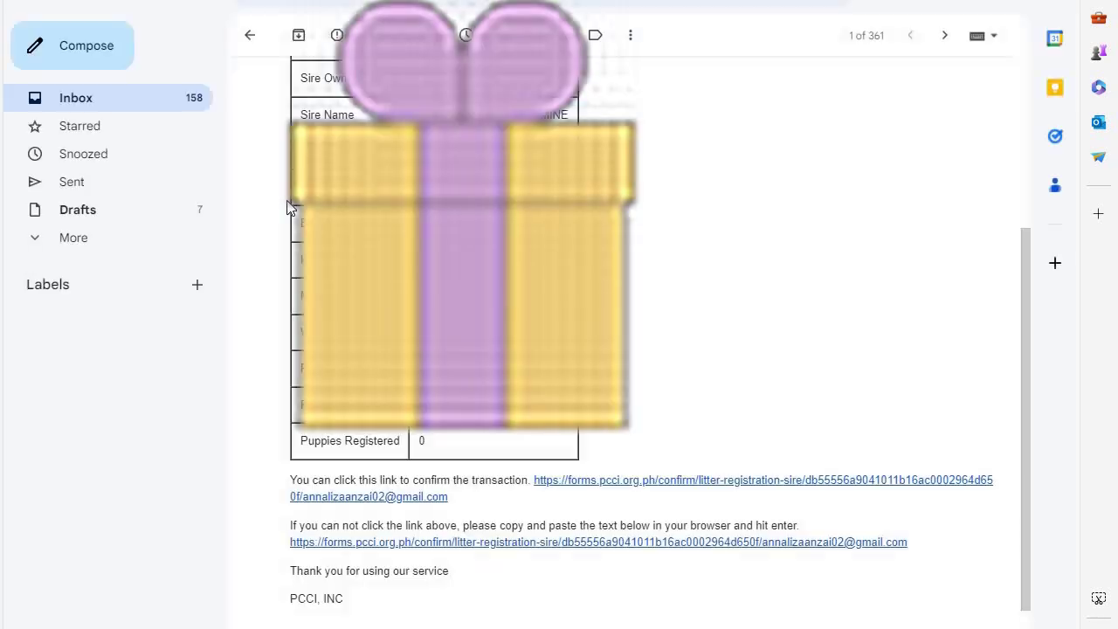
scroll(450, 516, "up", 3)
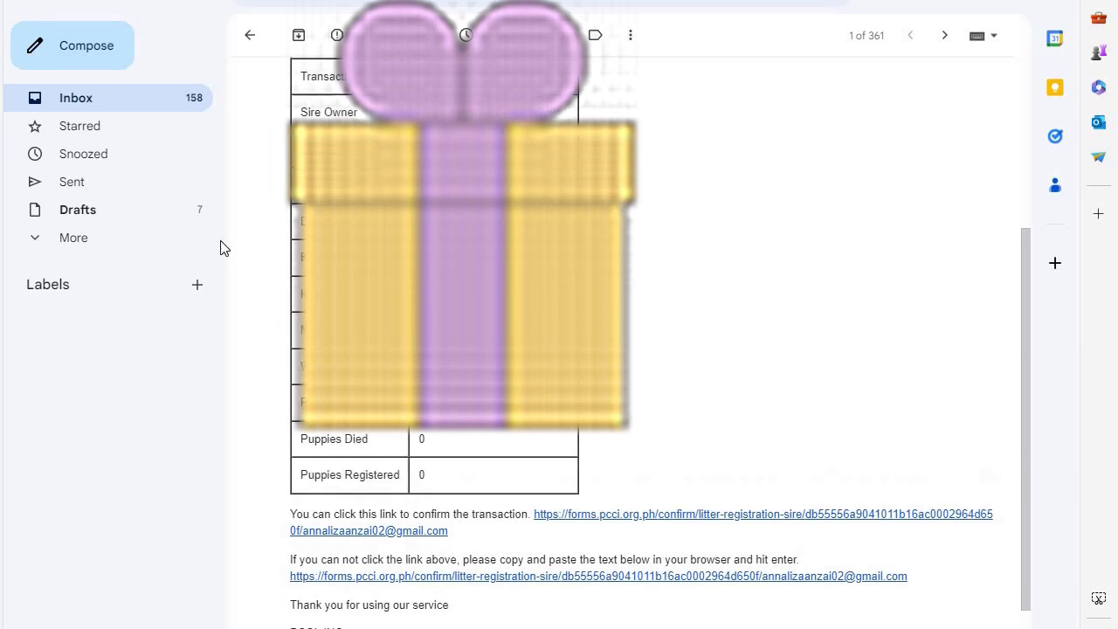
left_click(108, 111)
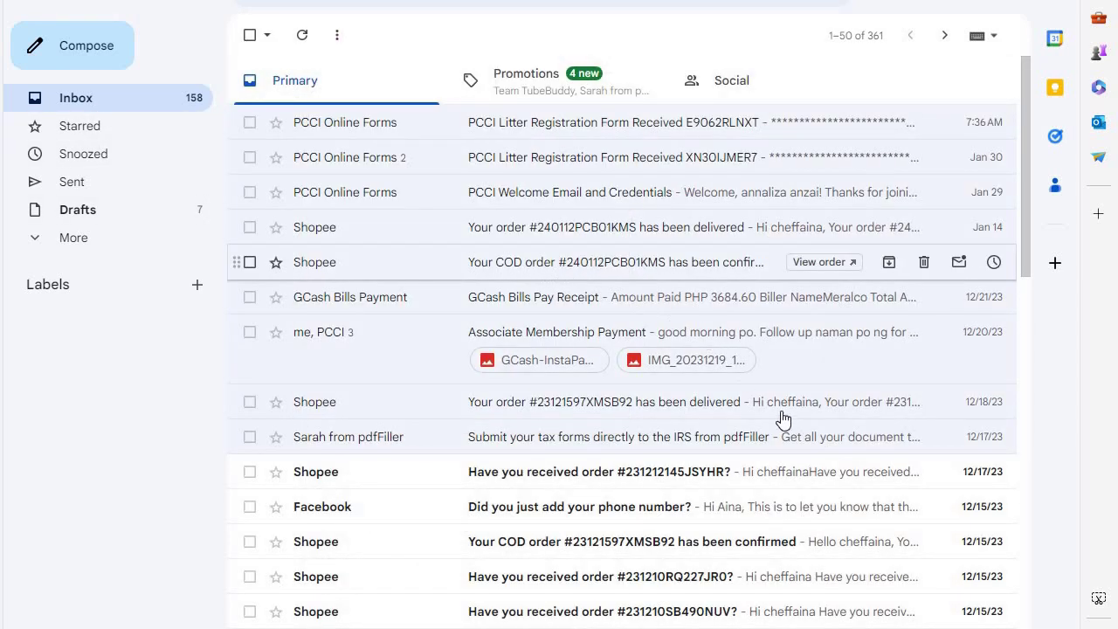
scroll(865, 427, "down", 2)
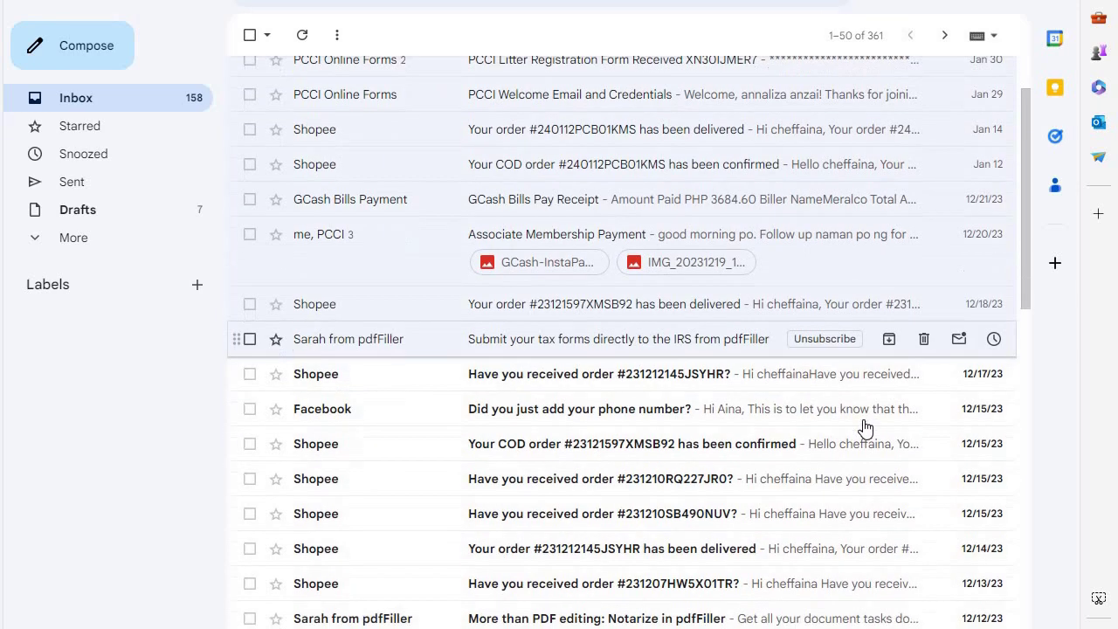
scroll(865, 427, "down", 4)
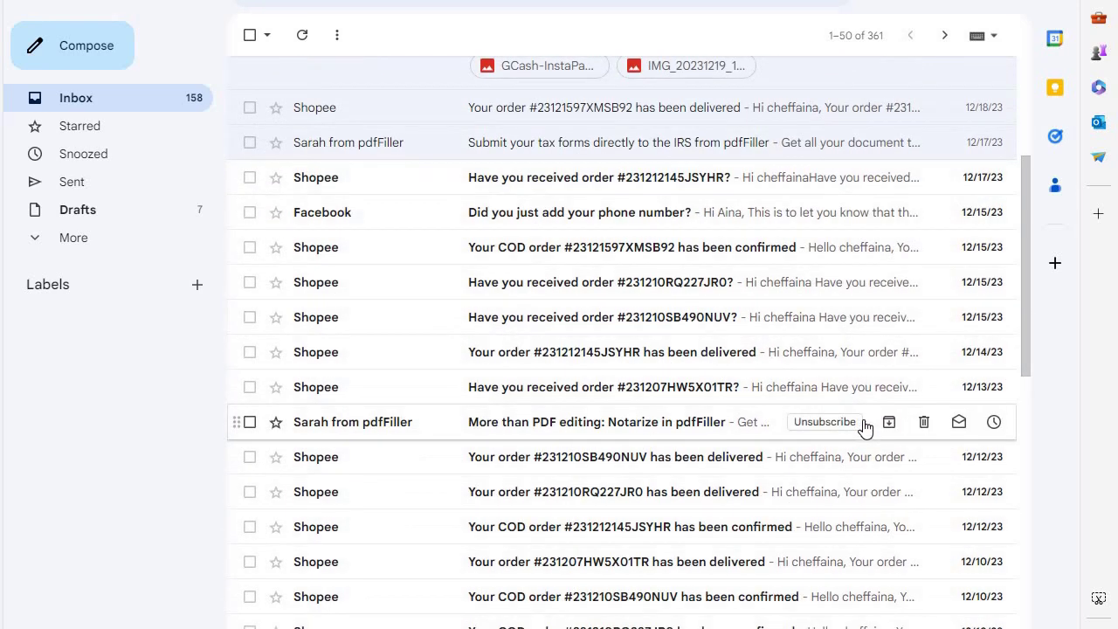
scroll(865, 427, "up", 6)
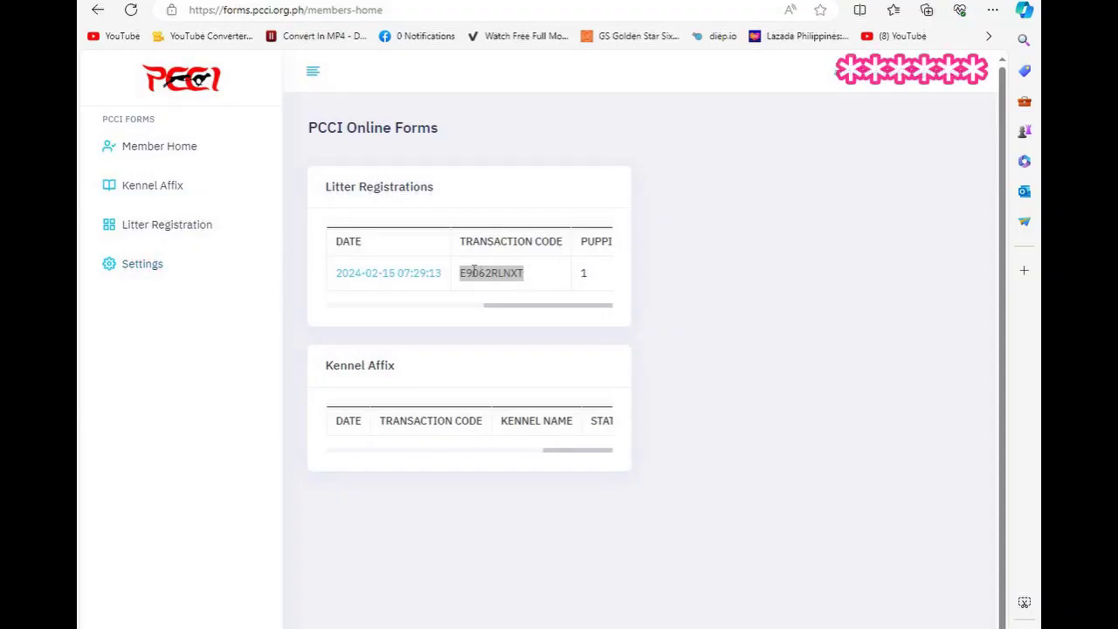
- Switch to the PCCI member home page and copy the transaction code of the entry under Litter Registrations
left_click(460, 277)
left_click_drag(460, 276, 530, 285)
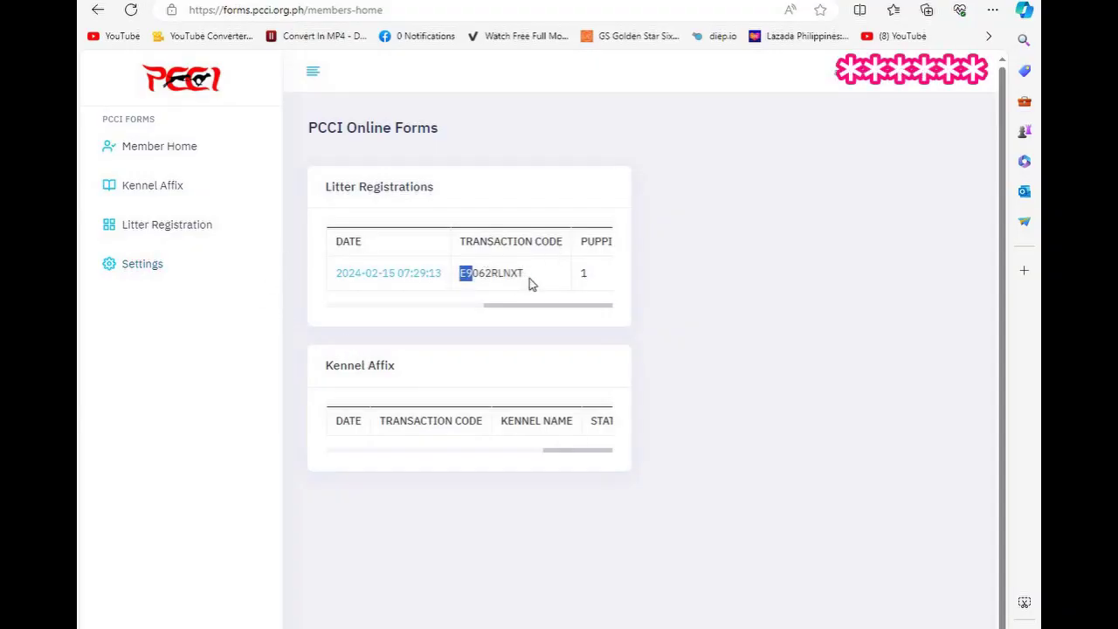
right_click(492, 278)
left_click(379, 194)
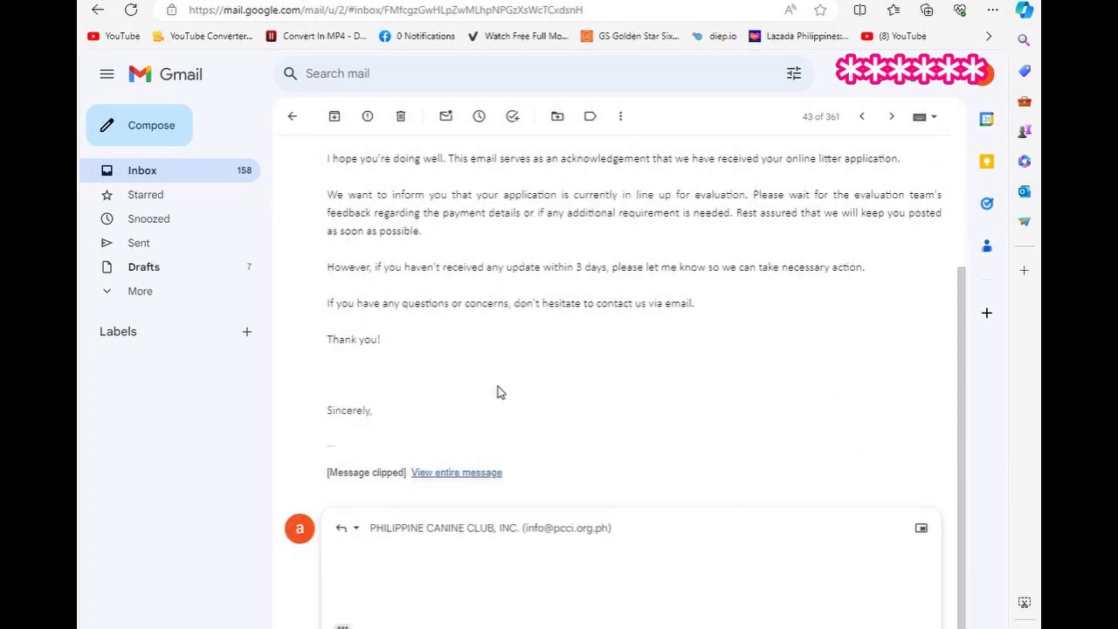
- Send PCCI's info and registration contacts a "follow up Billing" email in Gmail, quoting the transaction code and asking for the total amount due
left_click(138, 132)
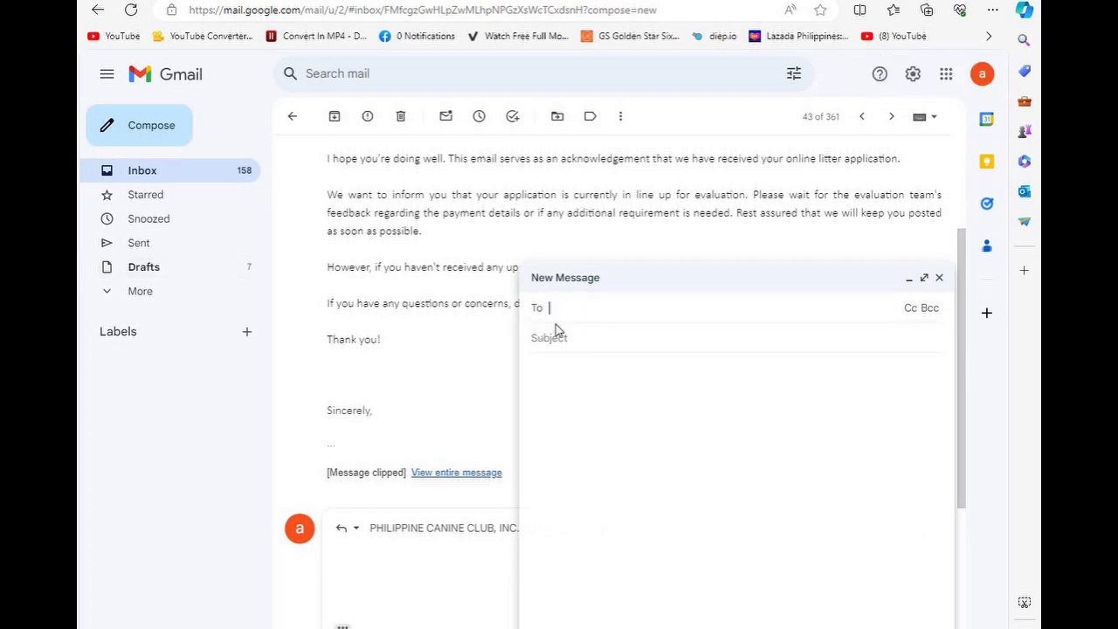
type("ifo")
key("BackSpace")
key("BackSpace")
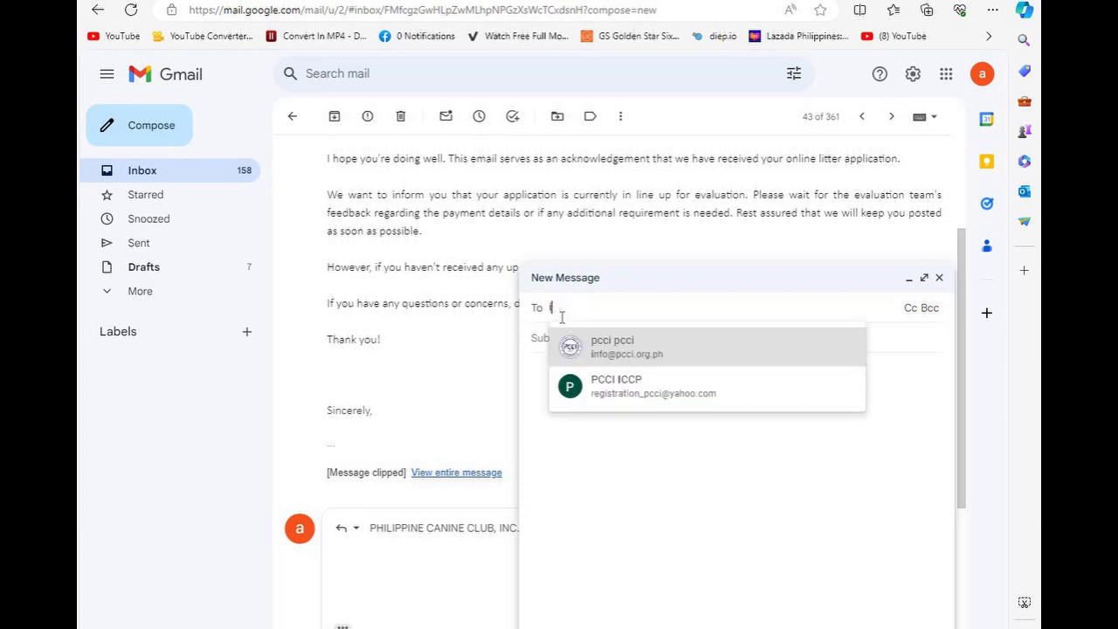
left_click(616, 350)
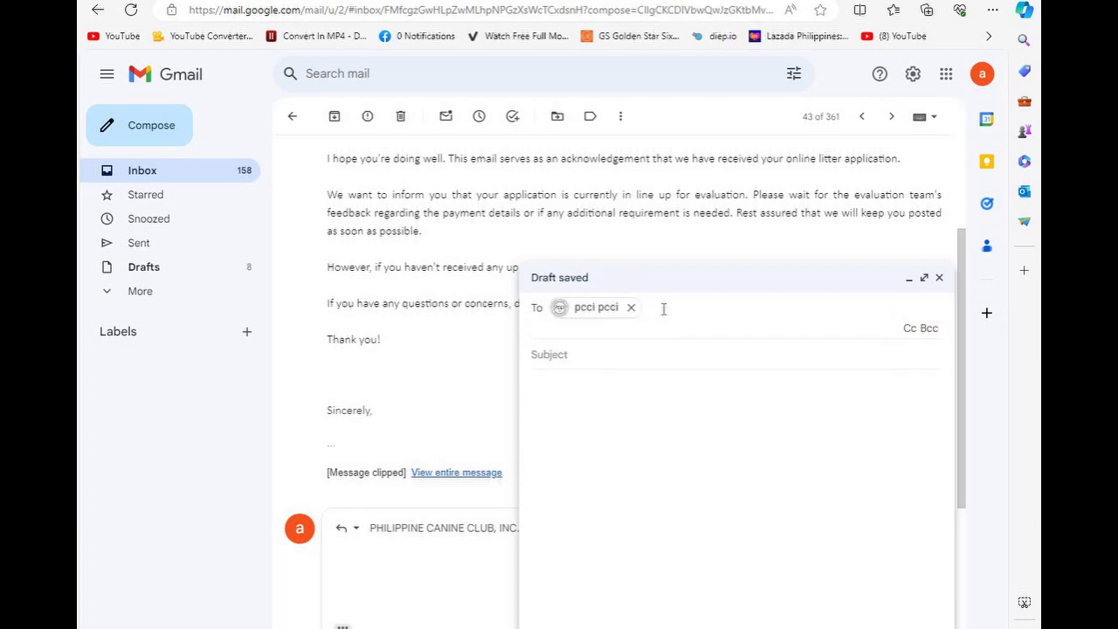
type("p")
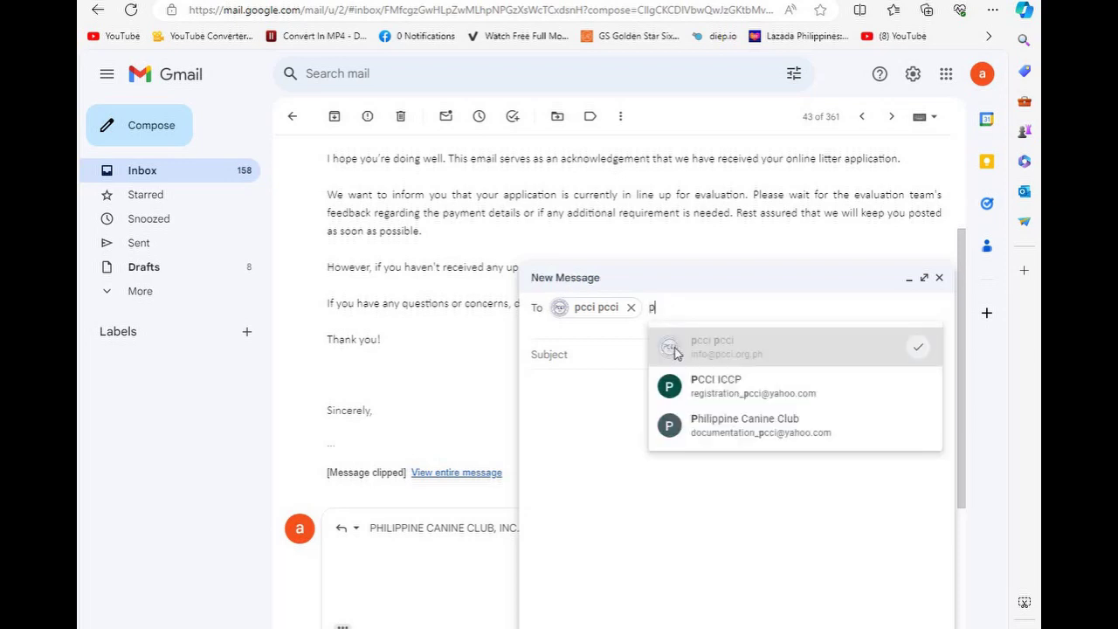
left_click(702, 386)
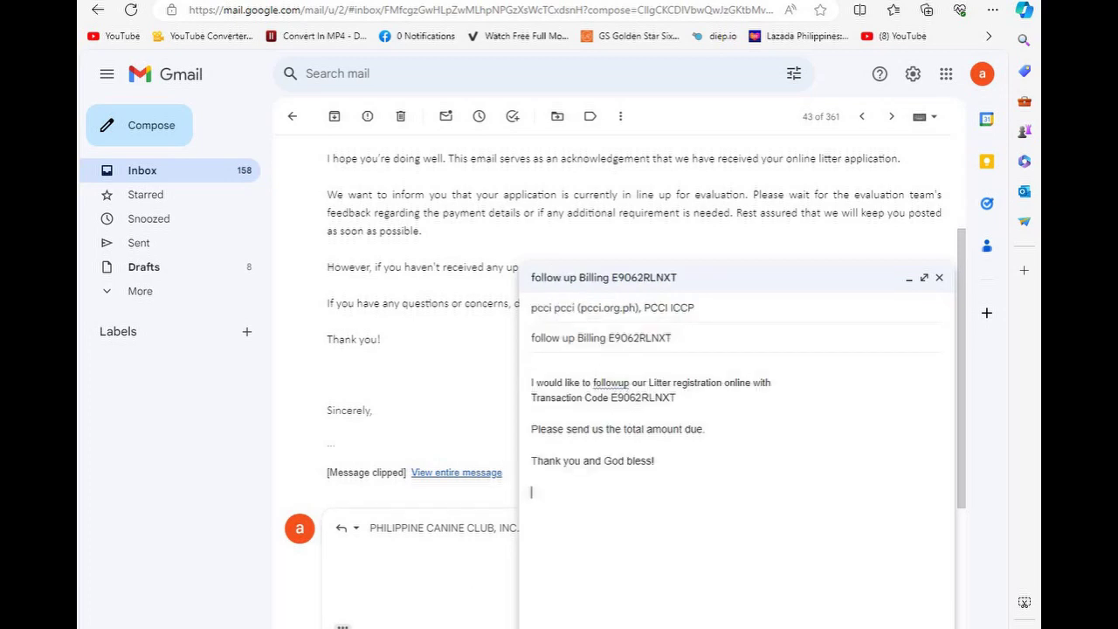
key("ctrl+Return")
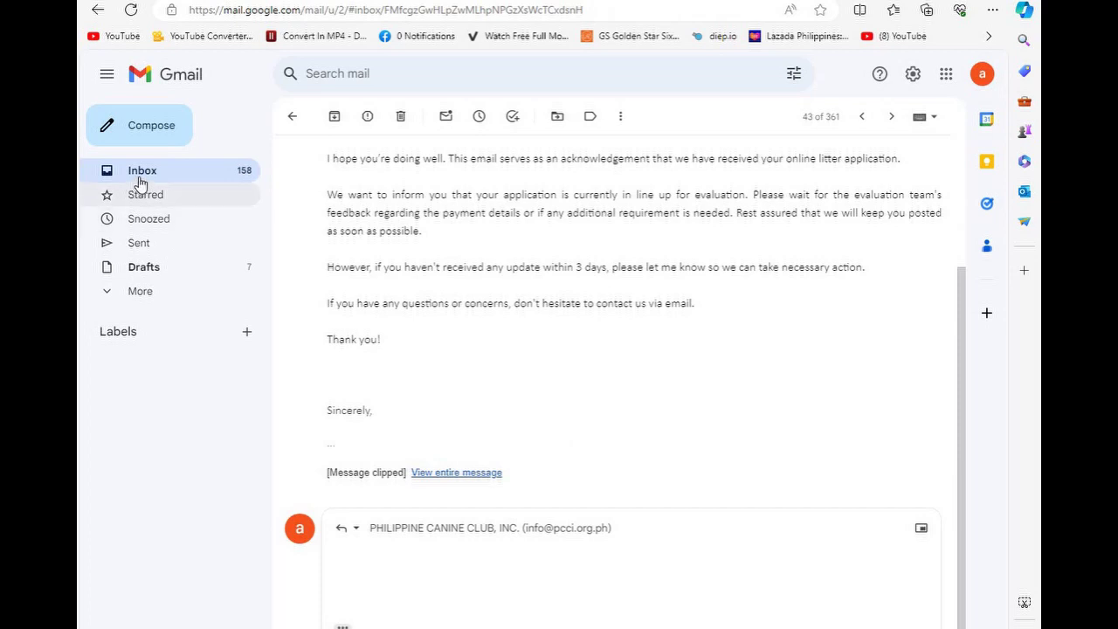
- Open PCCI's payment summary email and highlight the Banco de Oro and Chinabank account details in turn
left_click(173, 271)
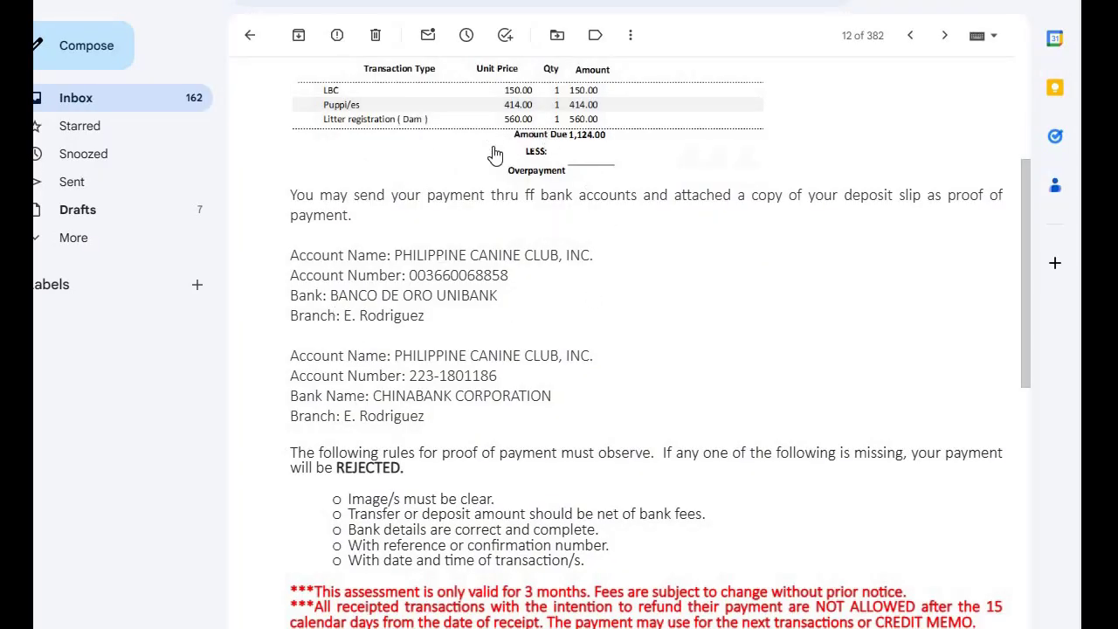
left_click_drag(291, 256, 512, 332)
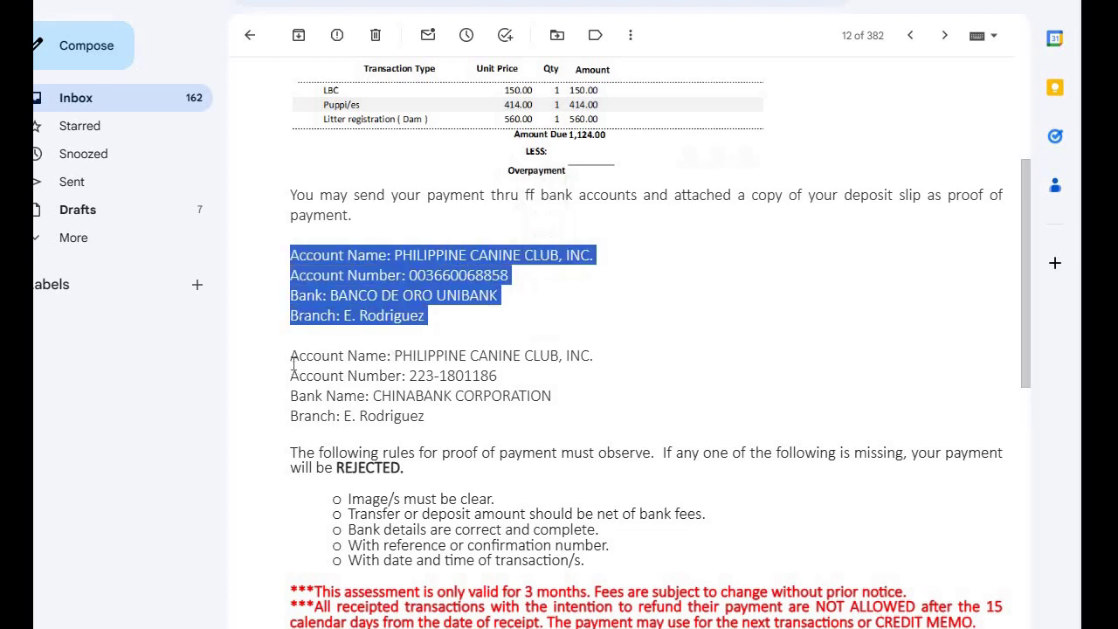
left_click_drag(293, 358, 485, 427)
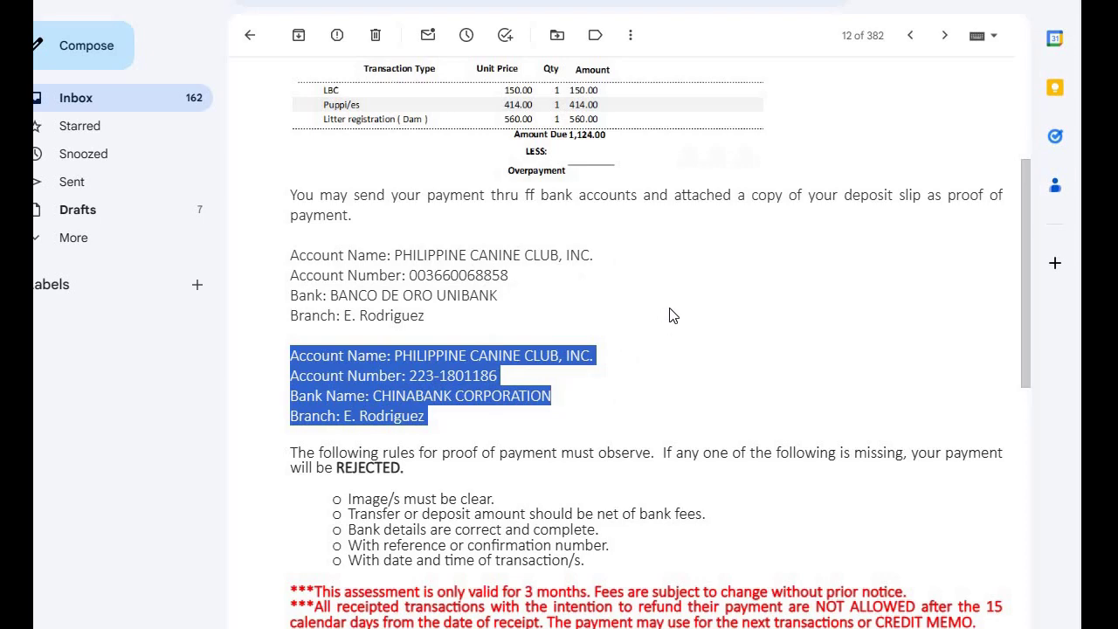
- Review the payment summary, proof-of-payment rules and replies in the billing email, and highlight the Banco de Oro account details again
scroll(672, 315, "down", 3)
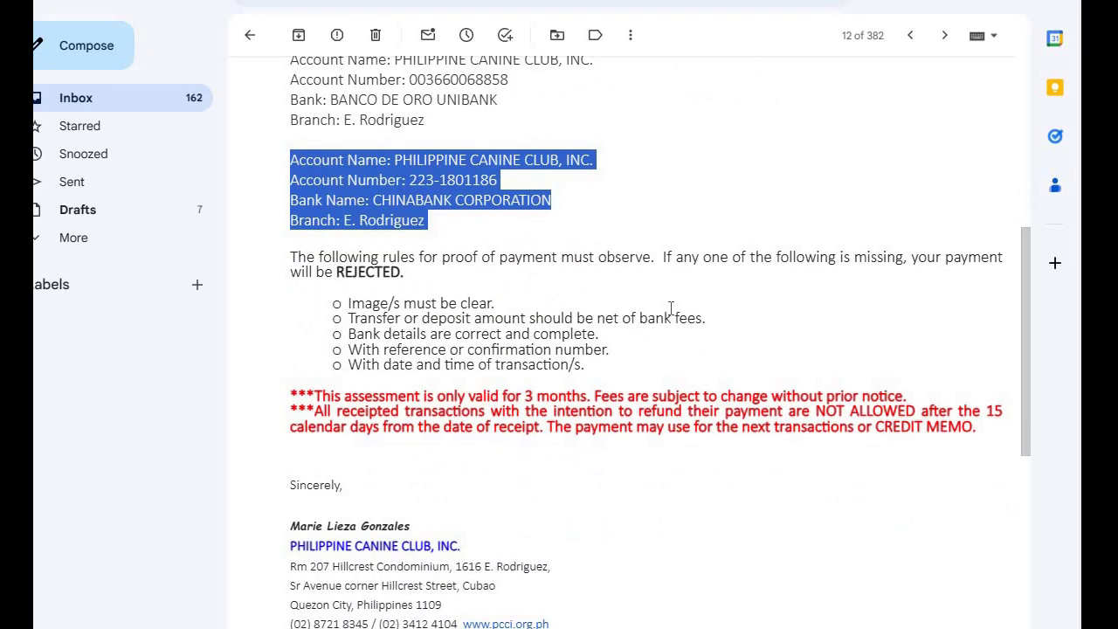
scroll(671, 308, "up", 1)
scroll(562, 305, "up", 1)
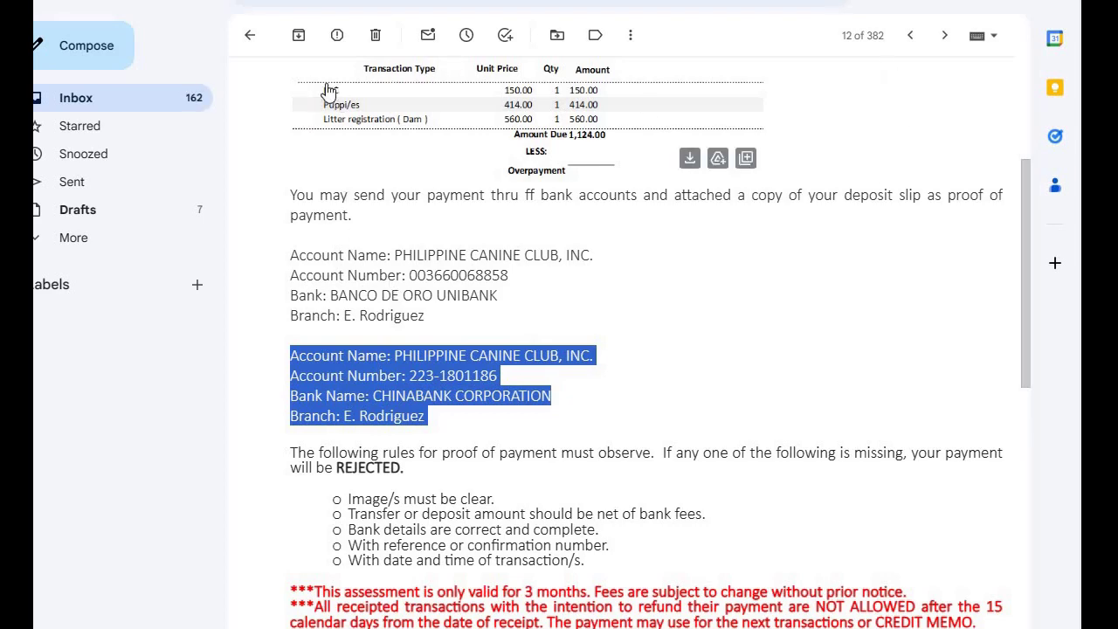
scroll(467, 216, "down", 2)
scroll(461, 183, "up", 1)
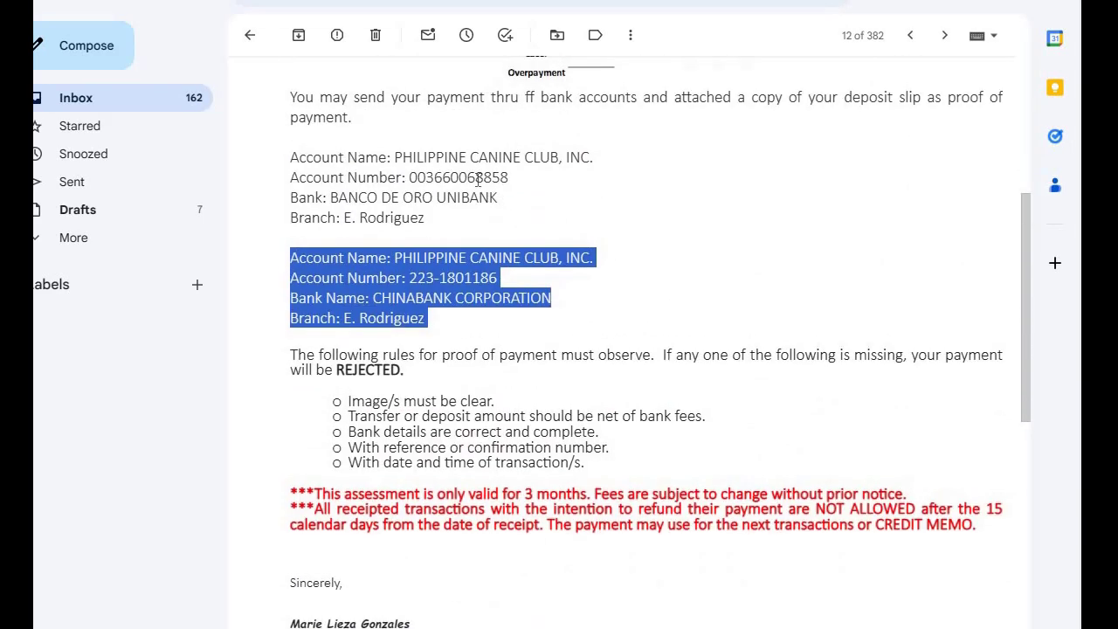
scroll(467, 166, "down", 5)
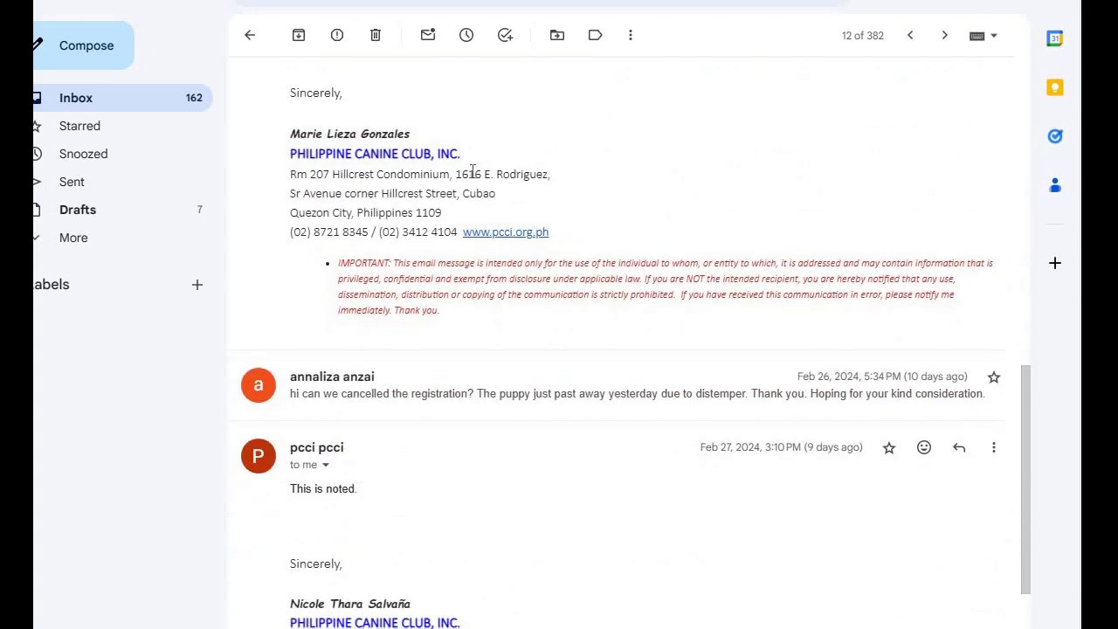
scroll(473, 173, "up", 5)
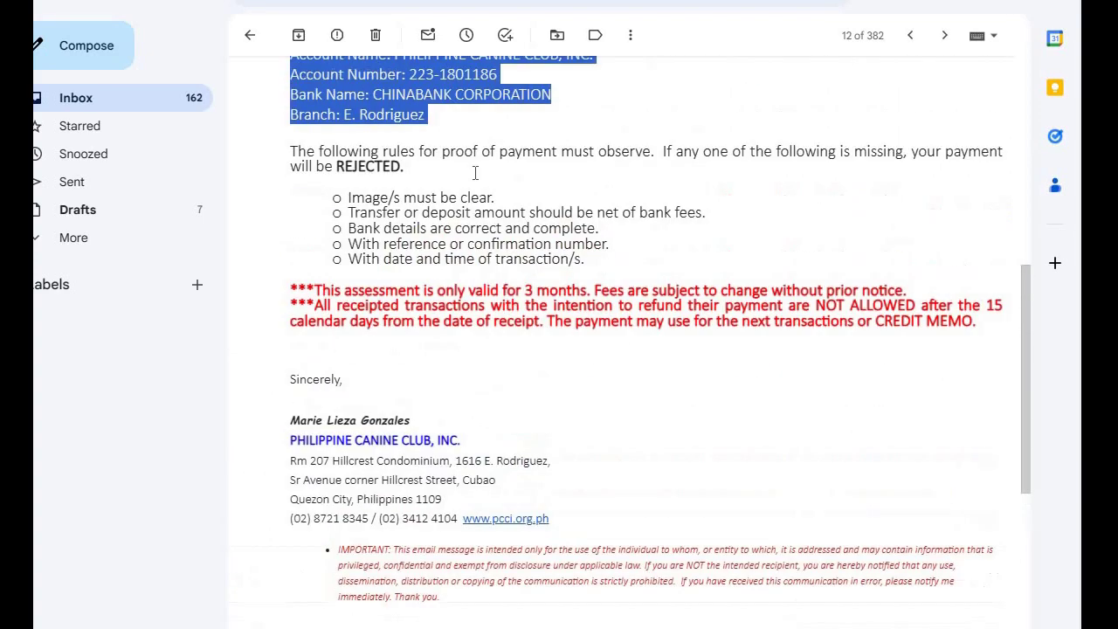
scroll(473, 173, "up", 3)
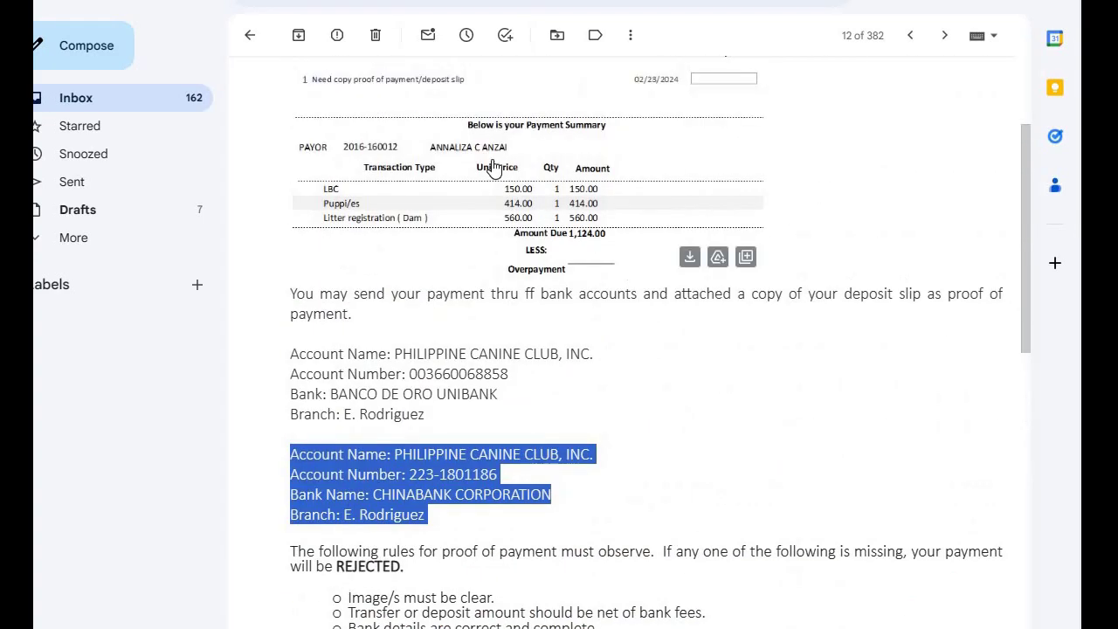
scroll(512, 171, "down", 1)
scroll(511, 170, "down", 1)
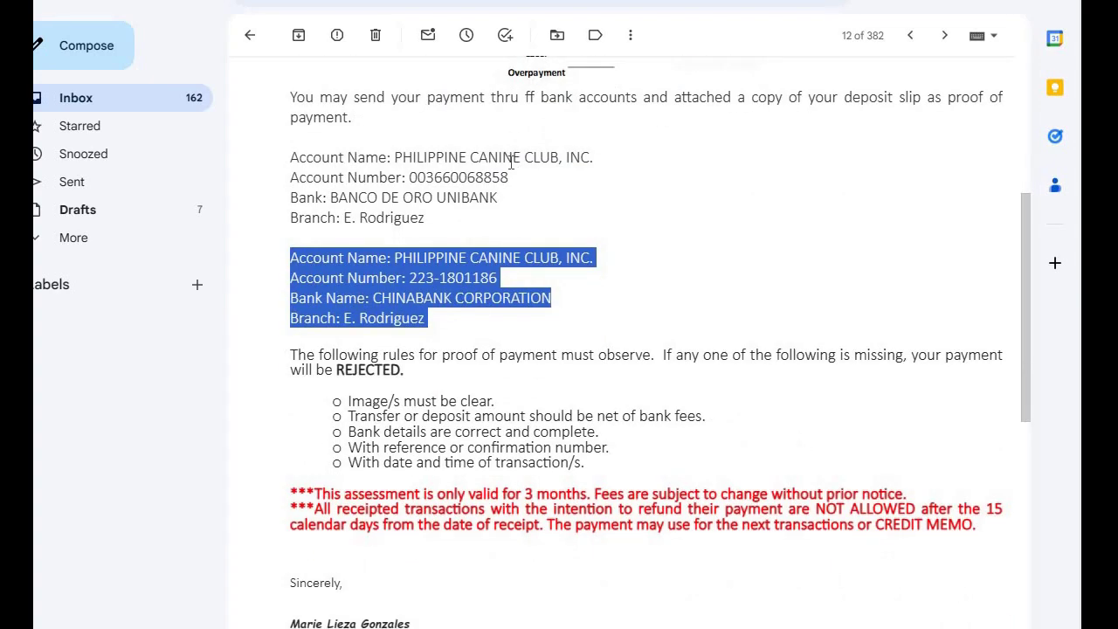
scroll(511, 163, "up", 1)
left_click_drag(290, 253, 312, 359)
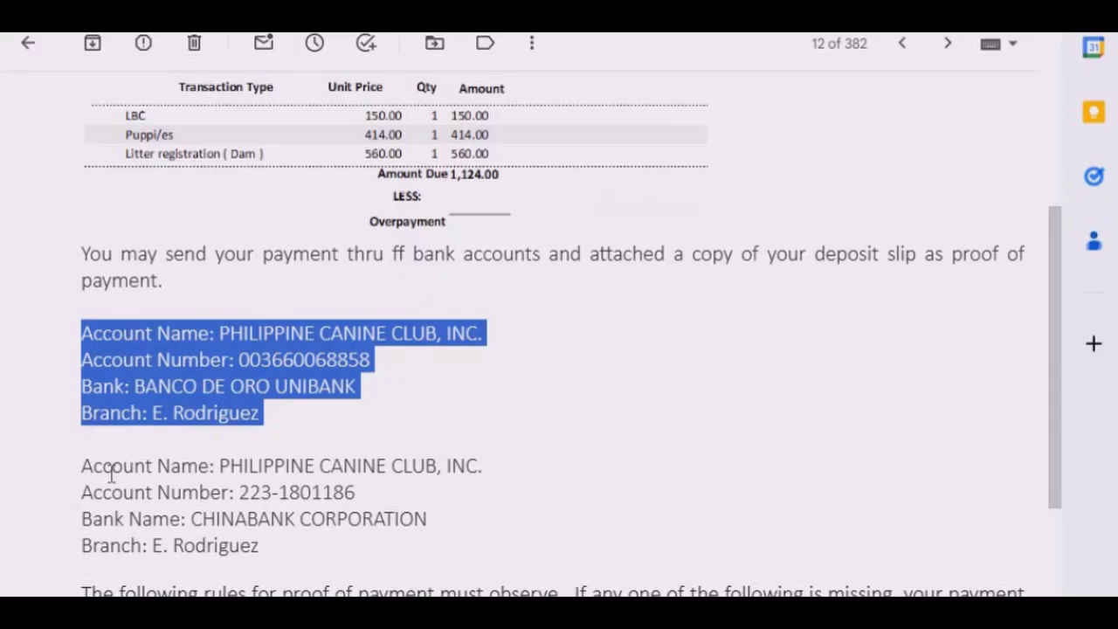